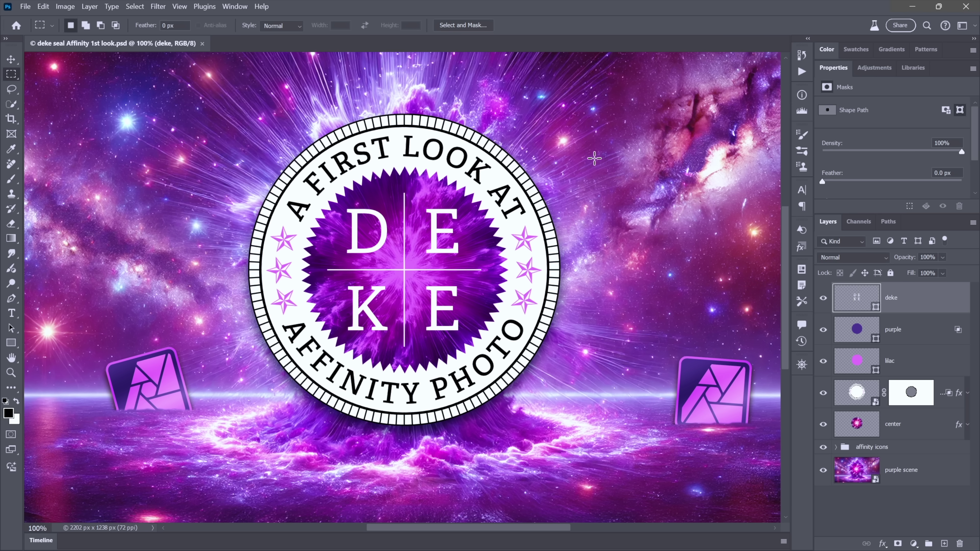
Step: Try Crystallize on the deke shape layer, then cancel rather than rasterize it
click(158, 7)
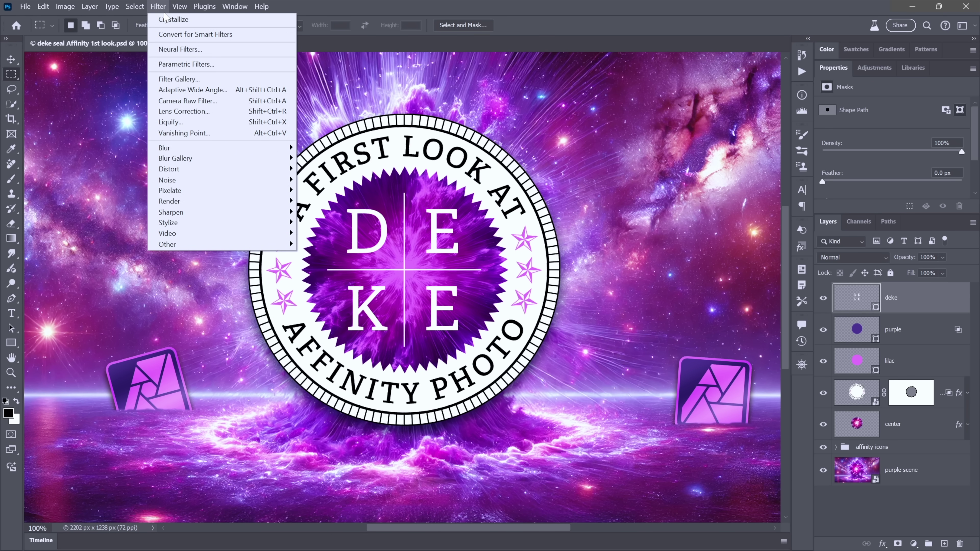
mouse_move(261, 191)
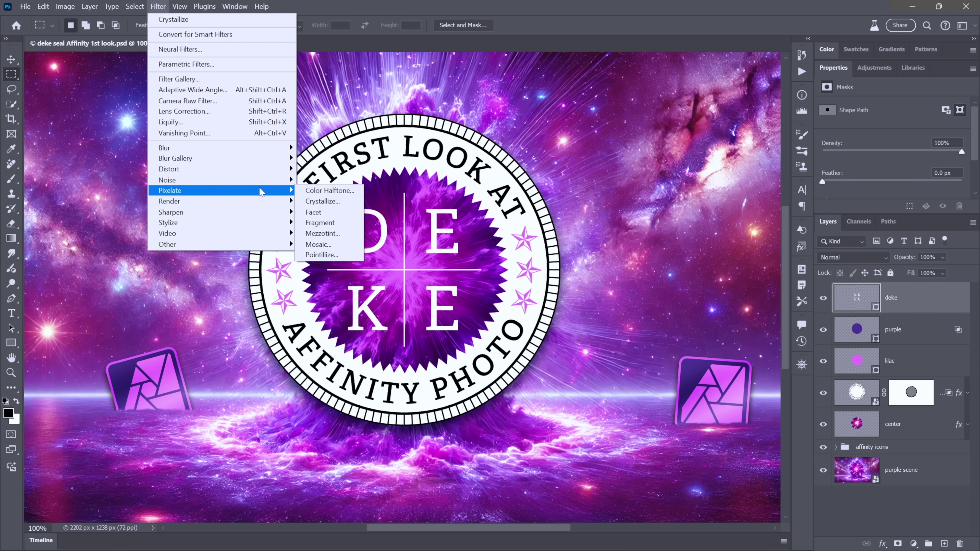
click(348, 204)
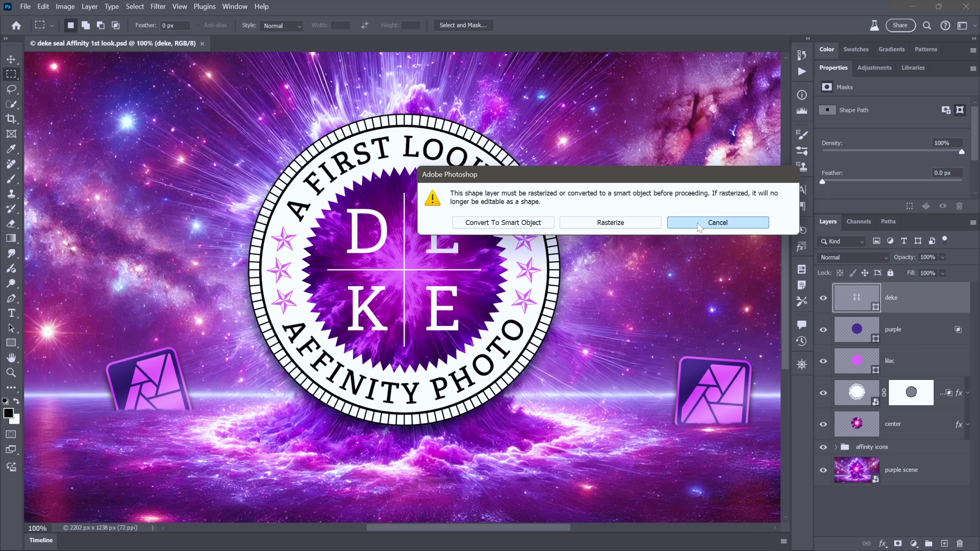
click(706, 225)
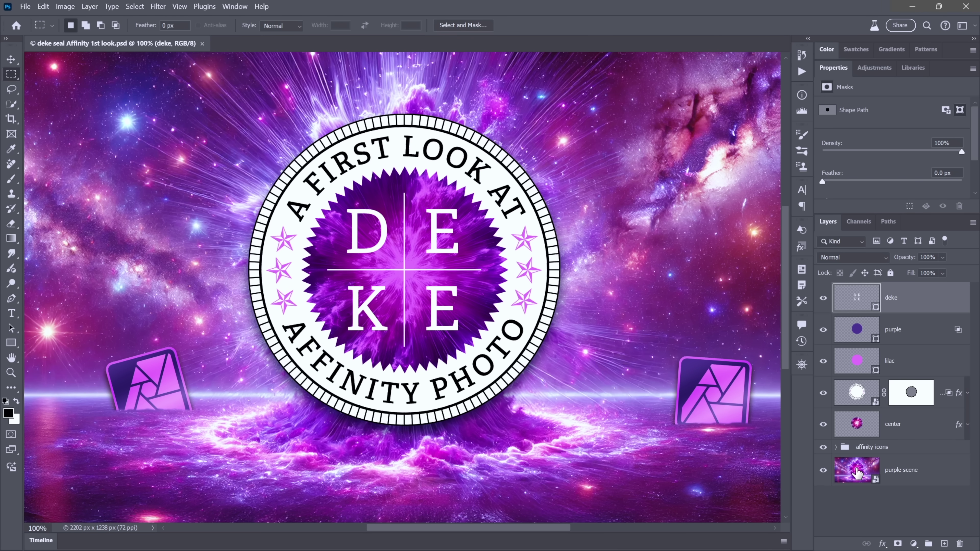
Step: Apply a Crystallize filter at Cell Size 40 to the purple scene layer
click(857, 471)
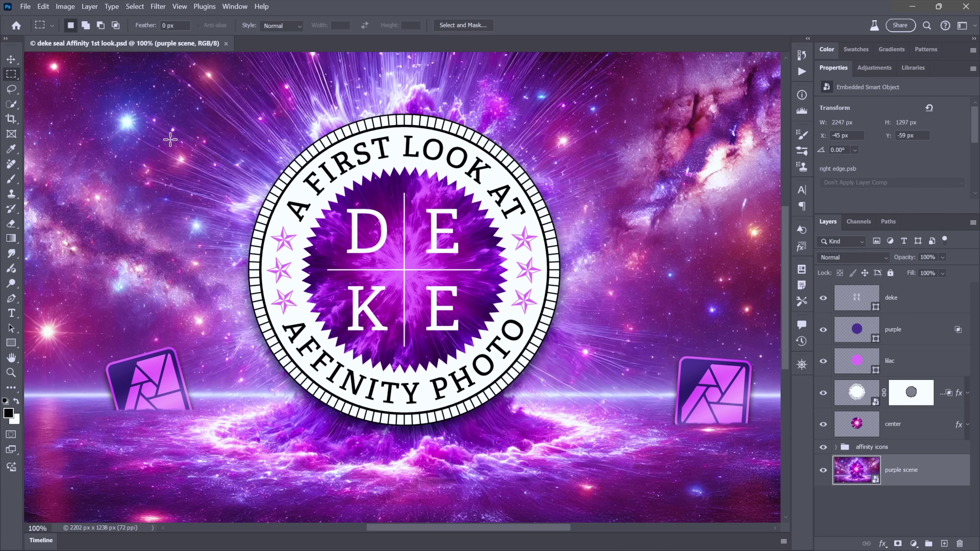
click(157, 8)
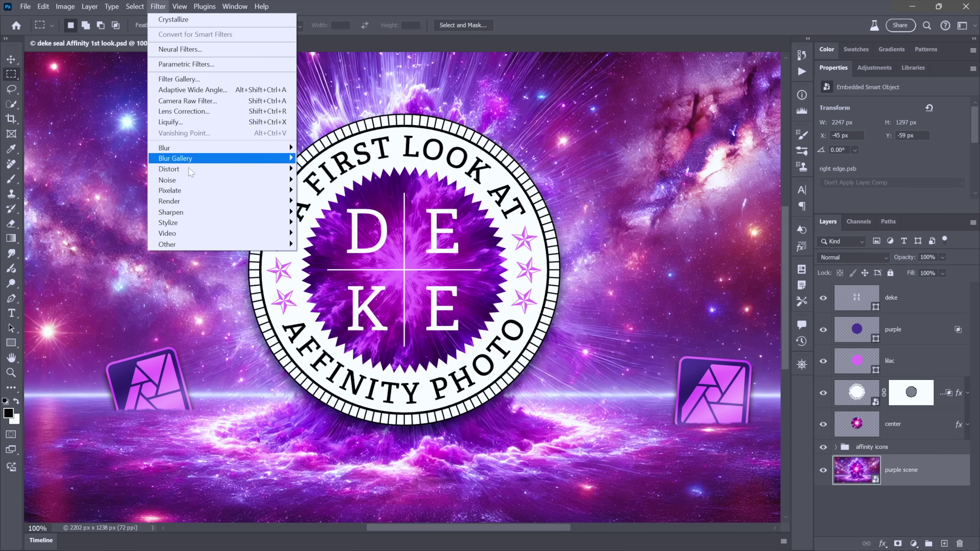
mouse_move(221, 195)
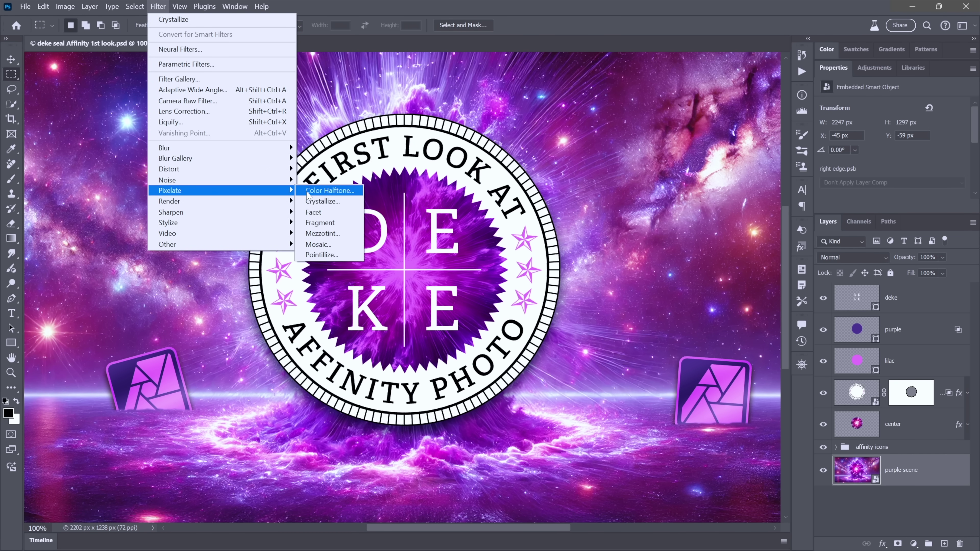
click(347, 204)
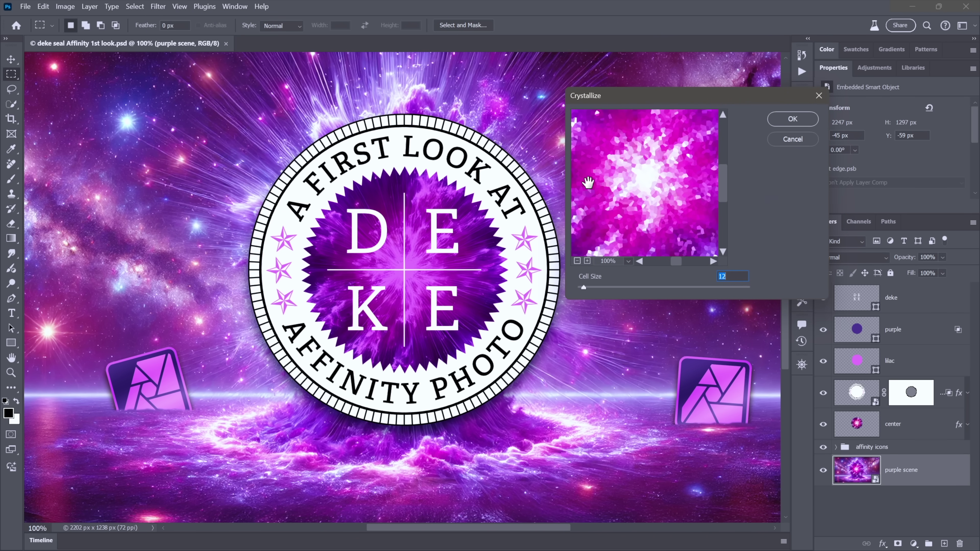
drag(587, 182, 687, 185)
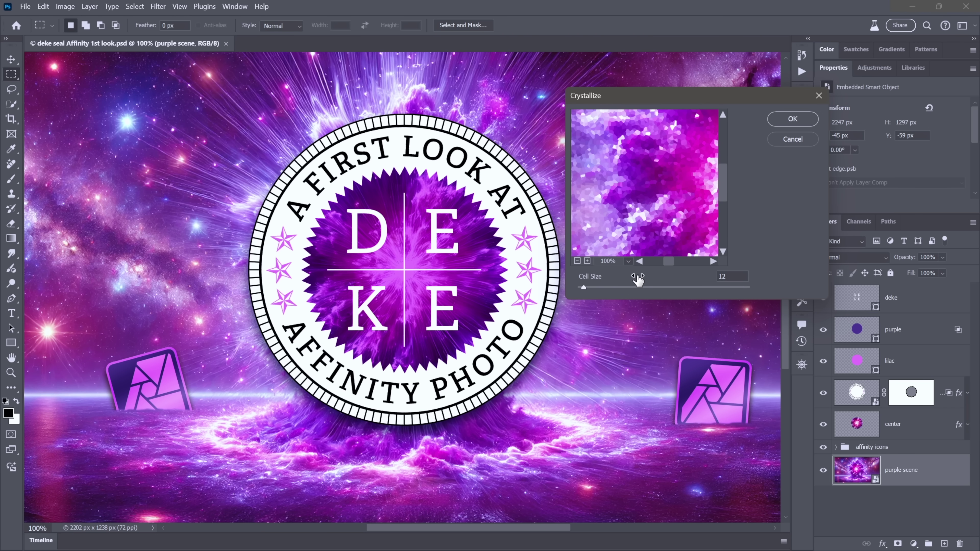
double_click(729, 275)
text(40)
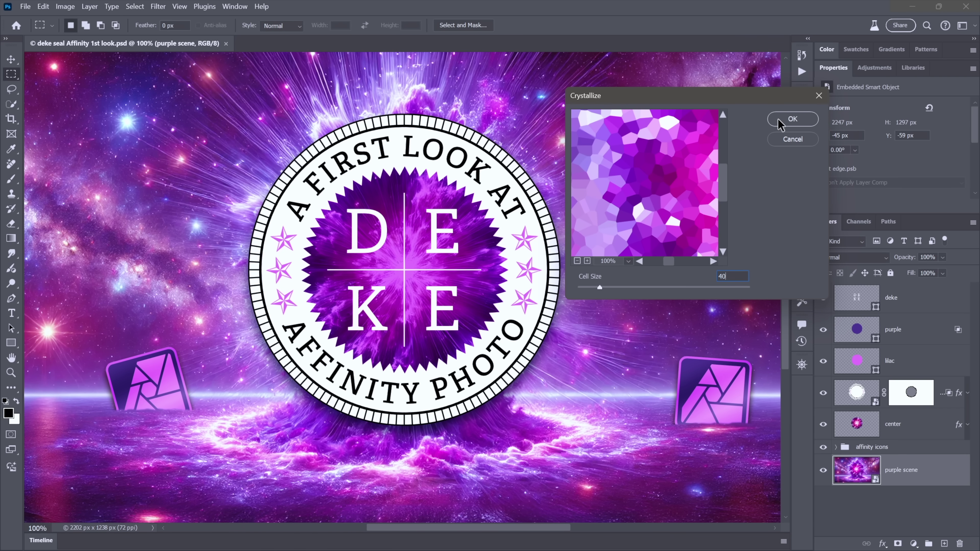
click(792, 118)
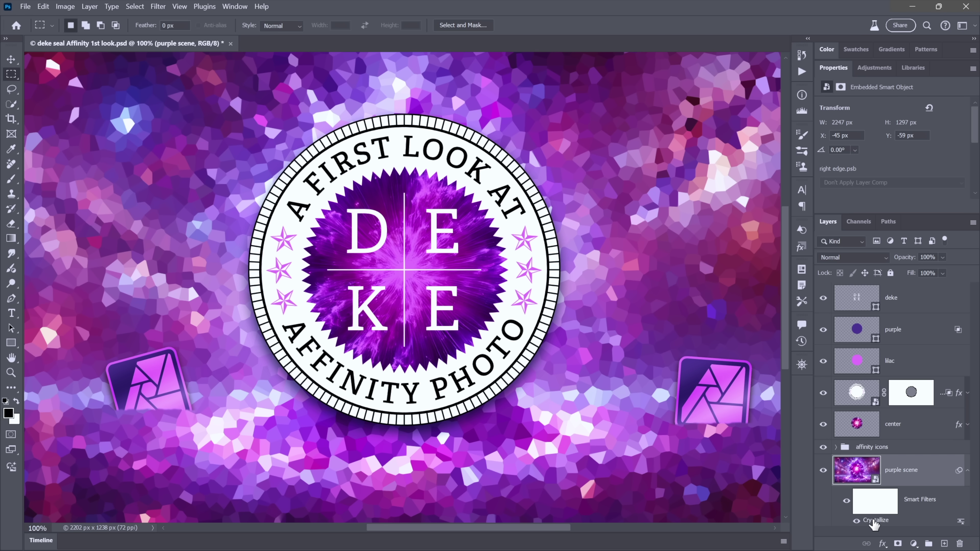
Step: Change the Crystallize smart filter's blending mode to Hard Light
double_click(961, 521)
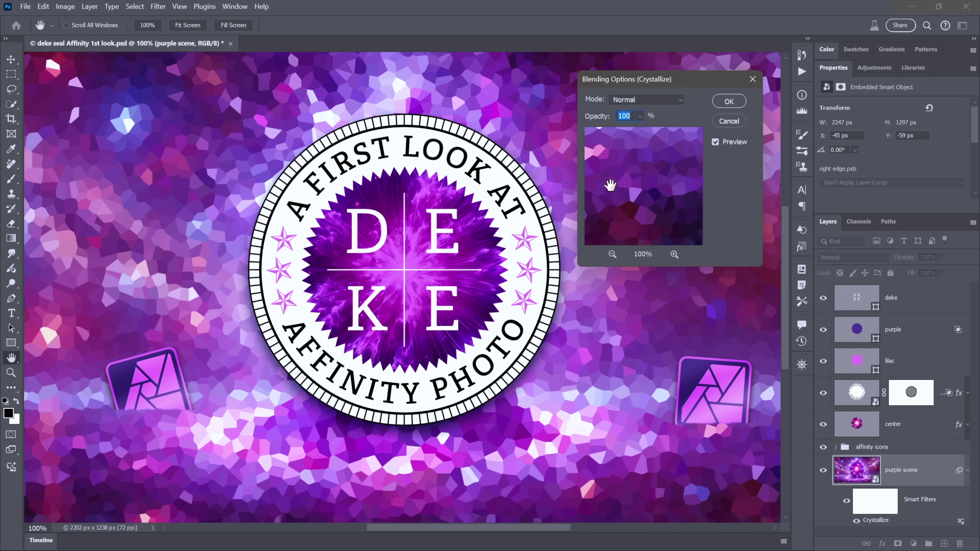
click(642, 101)
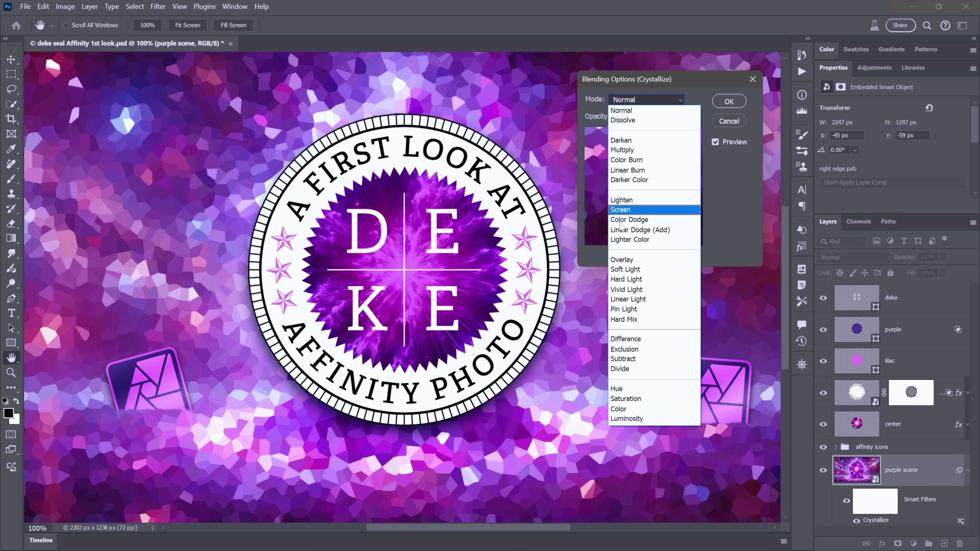
click(655, 280)
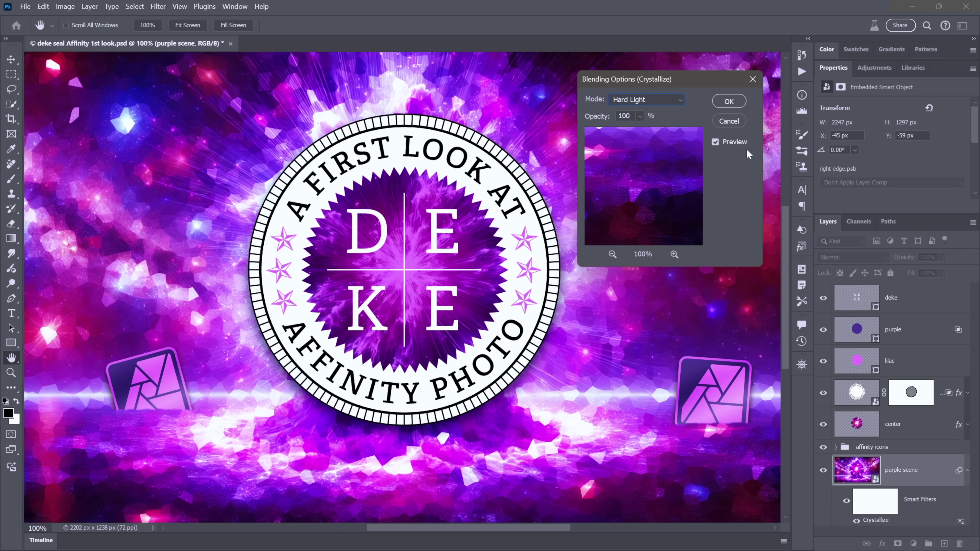
click(737, 101)
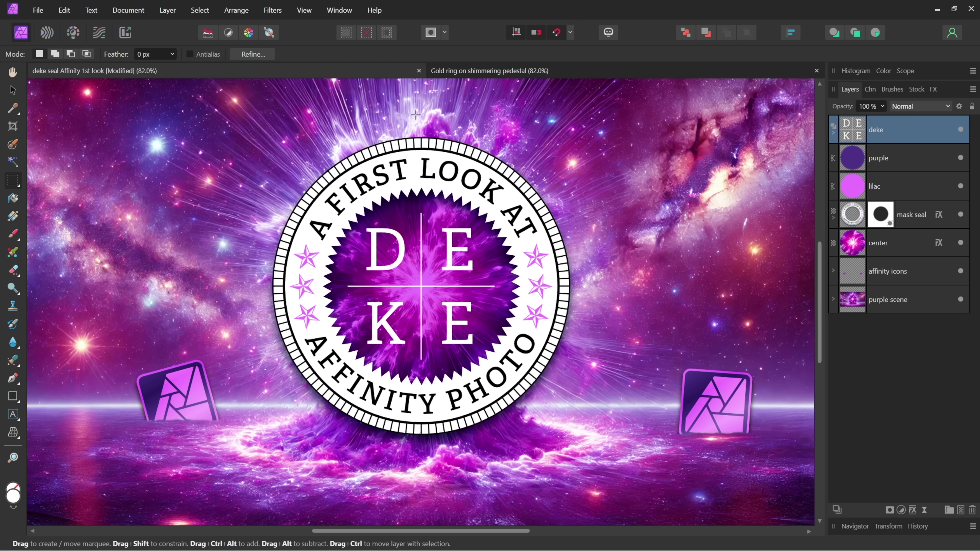
Step: Look over the Filters menu, open the Live Filters list, and subscribe to the tutorial channel
click(273, 10)
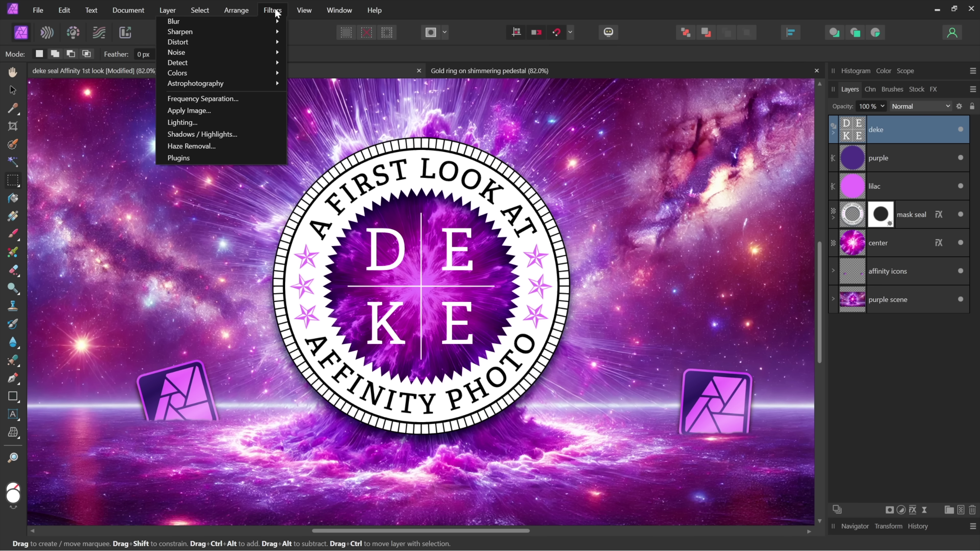
click(276, 13)
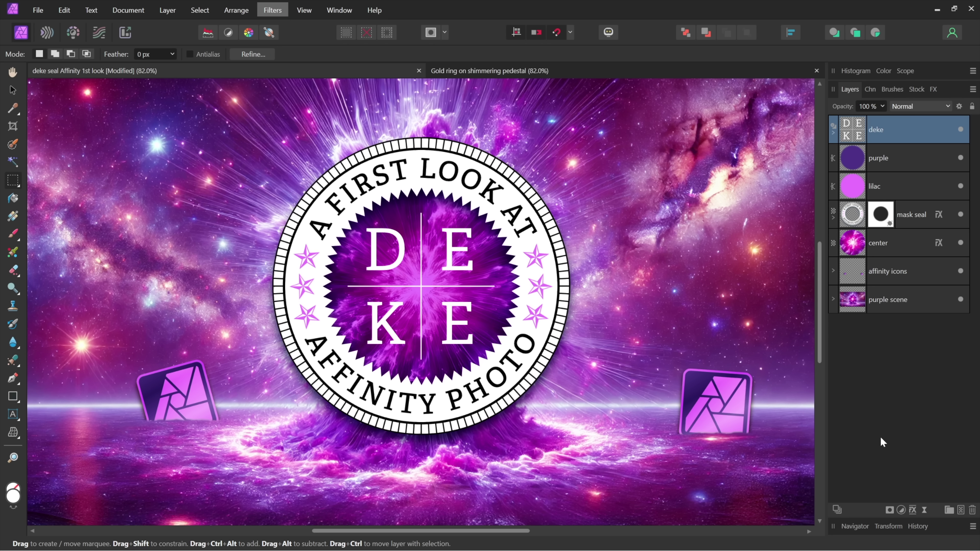
click(924, 511)
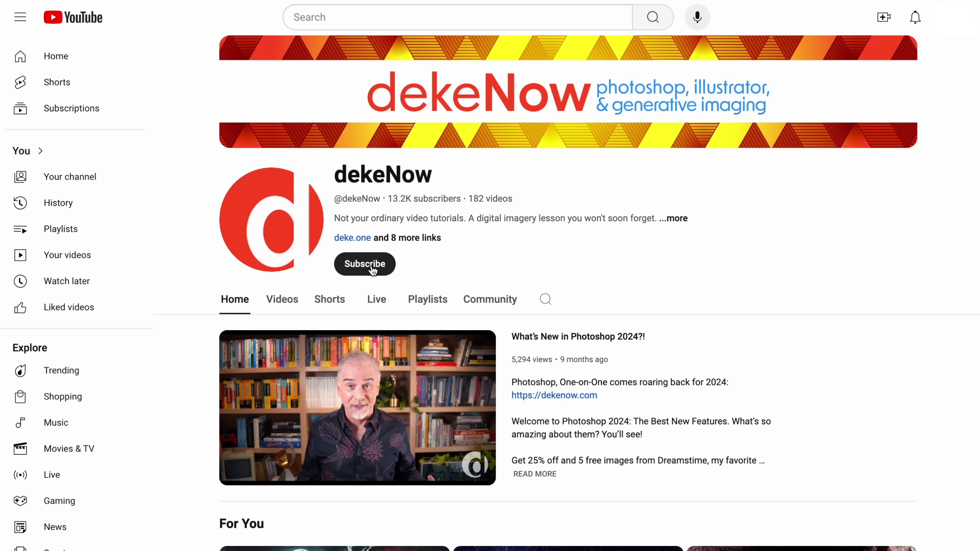
click(373, 270)
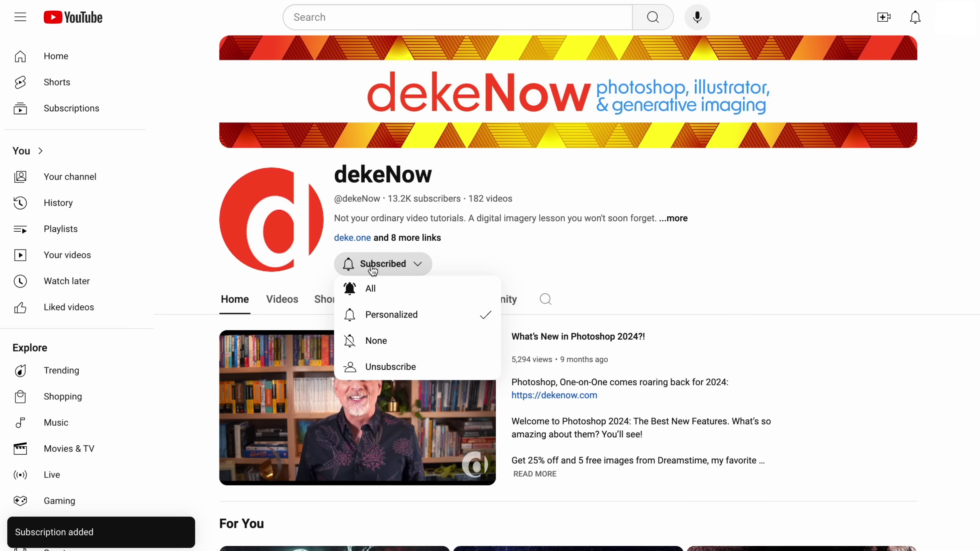
click(371, 289)
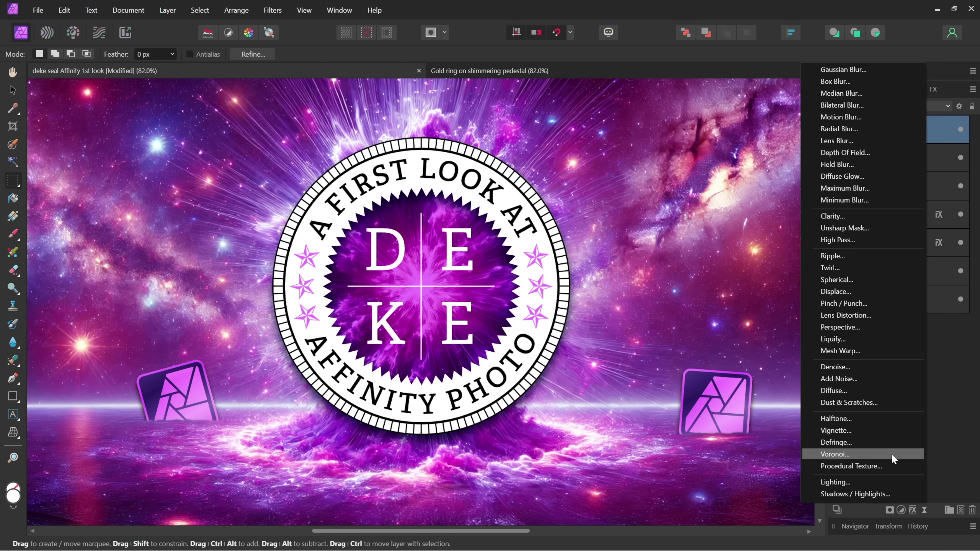
Step: Add a Live Voronoi filter to the deke layer at Cell Size 50 and Line Width 5
click(891, 454)
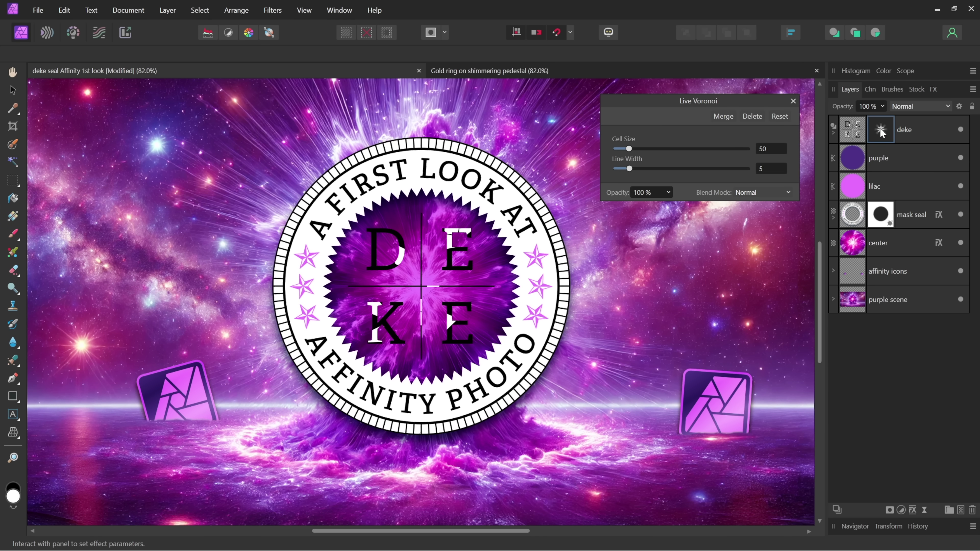
Step: Make the Voronoi filter its own top layer and toggle its visibility to compare
drag(881, 131, 858, 137)
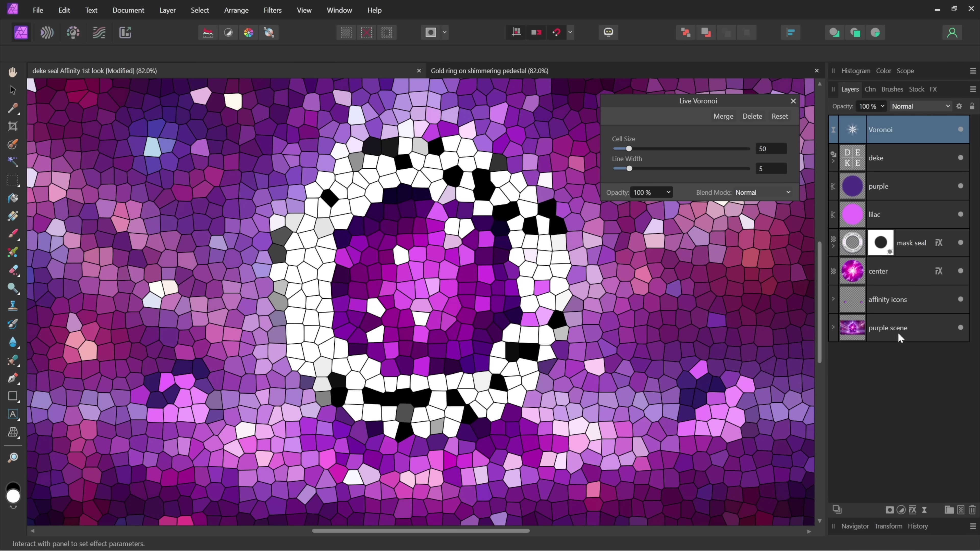
click(960, 130)
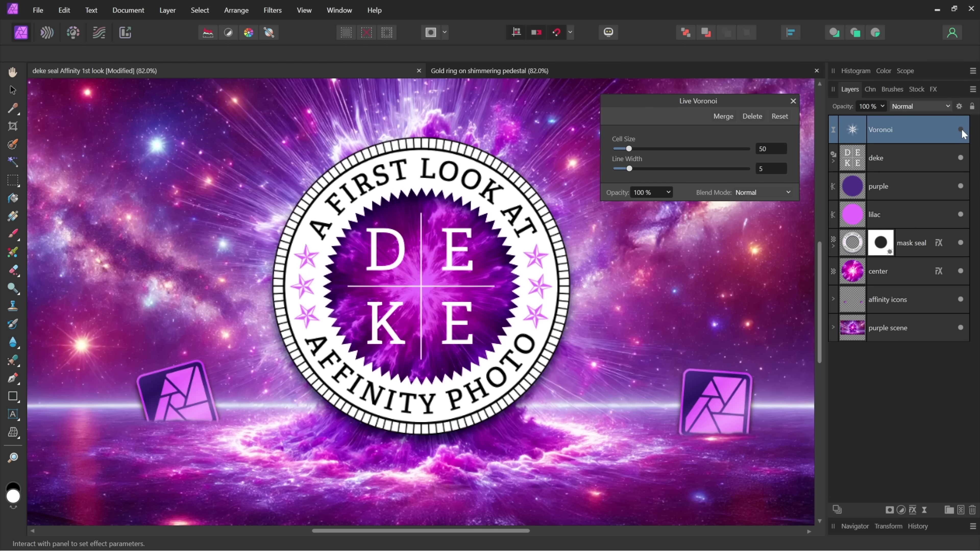
click(960, 130)
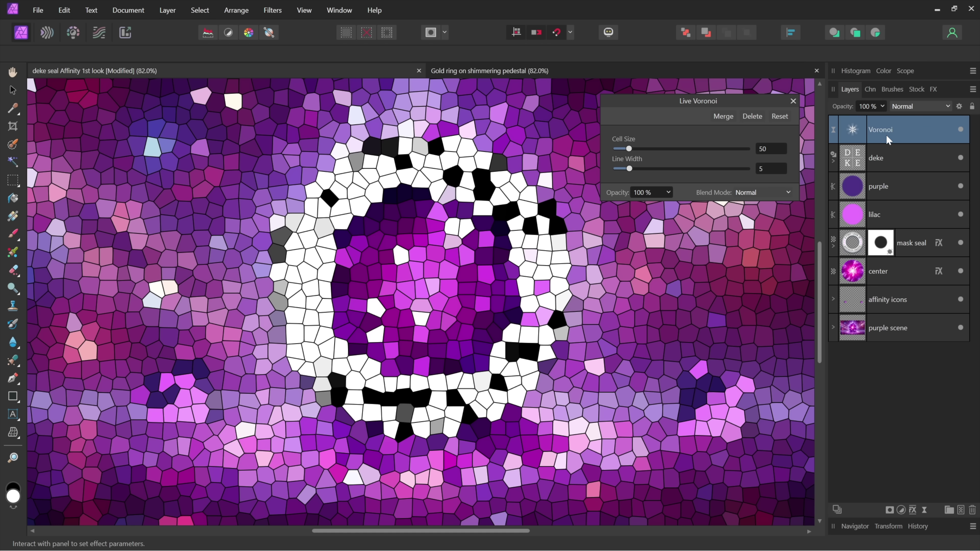
Step: Move the Voronoi layer down directly above purple scene and collapse that group
drag(886, 135, 887, 169)
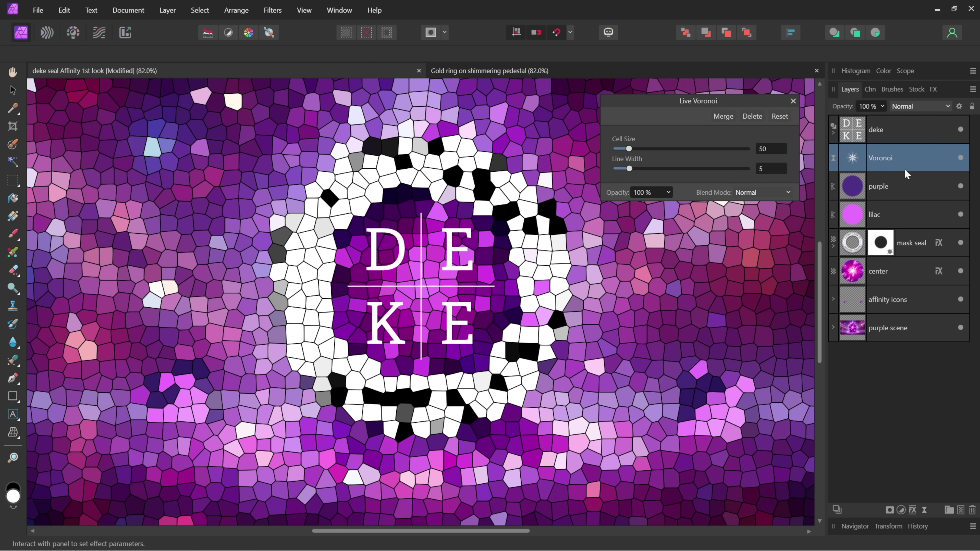
drag(906, 168, 900, 256)
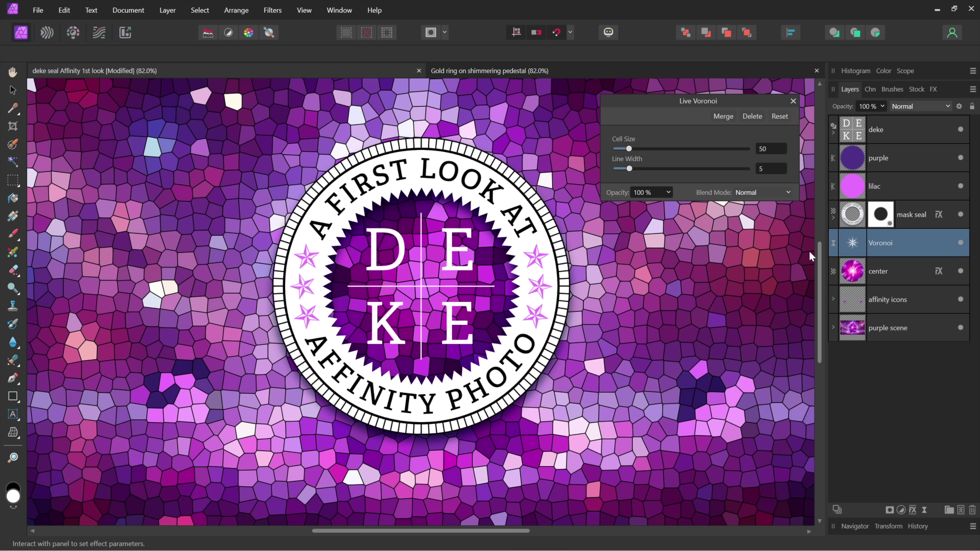
drag(853, 245, 852, 328)
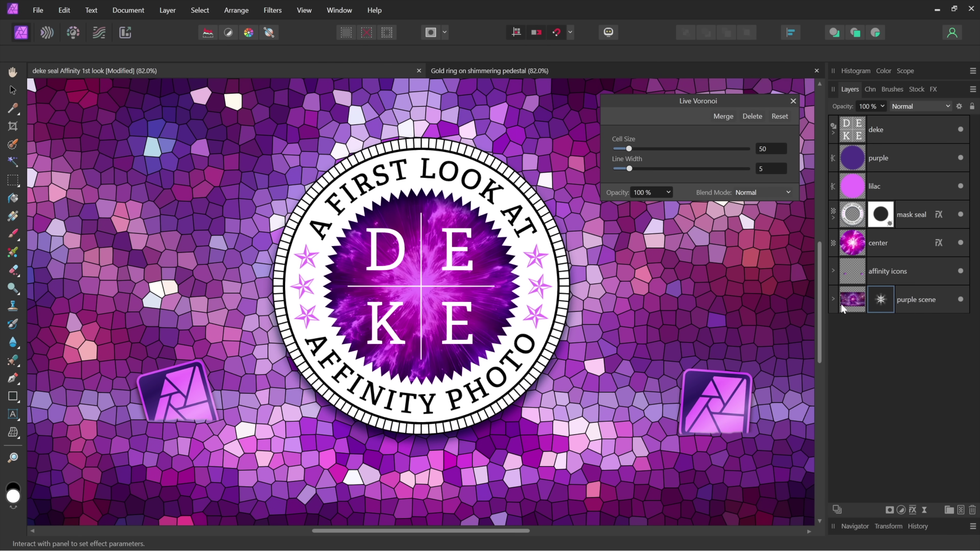
click(832, 298)
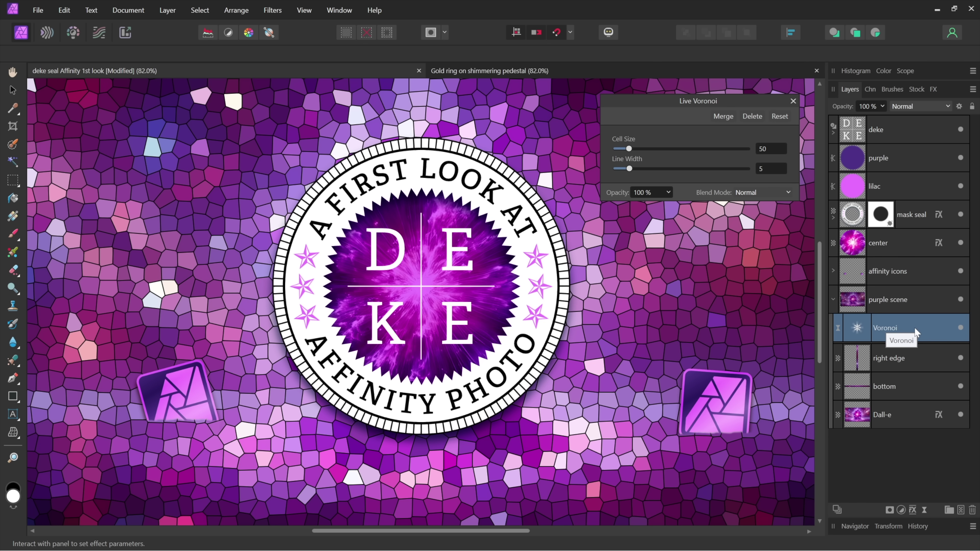
drag(914, 327, 863, 287)
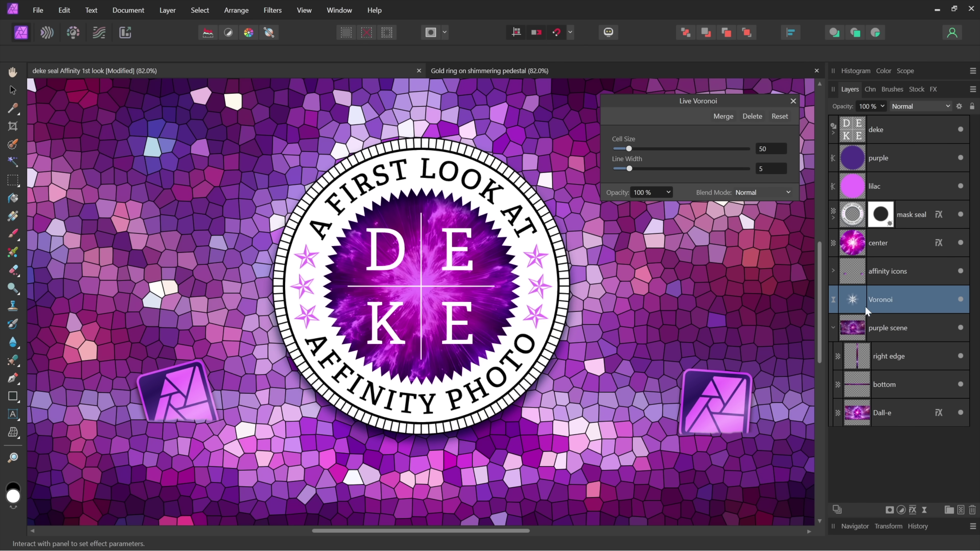
click(832, 327)
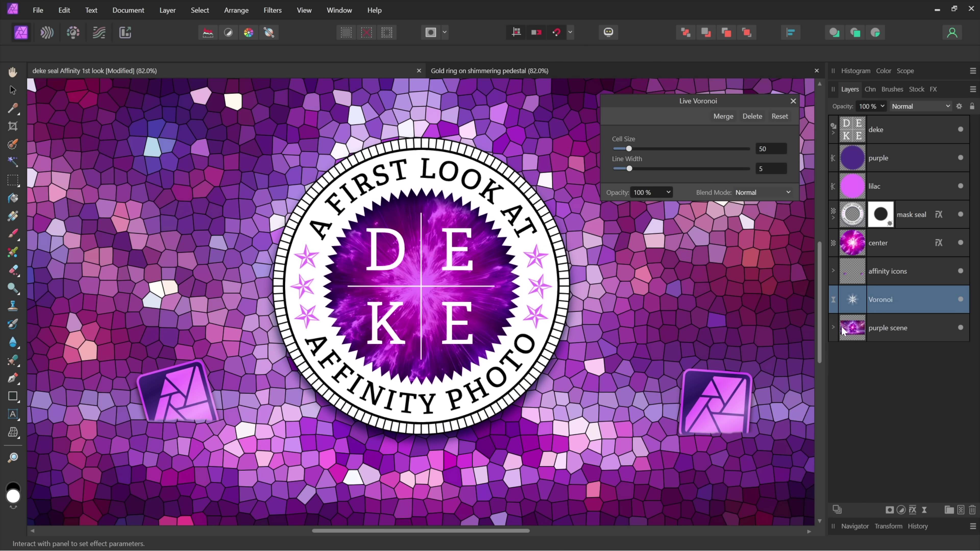
Step: Rename the Voronoi layer to 'crystallize'
double_click(876, 300)
text(crystallize)
key(Return)
Step: Set Cell Size to 40 and Line Width to 0 for borderless crystal cells
scroll(782, 151, down, 4)
scroll(781, 150, down, 6)
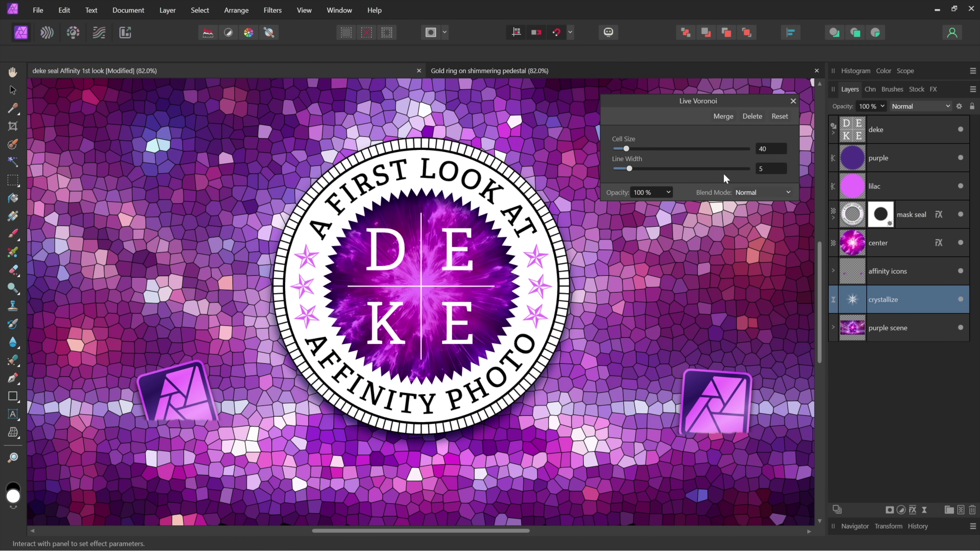
drag(629, 170, 663, 170)
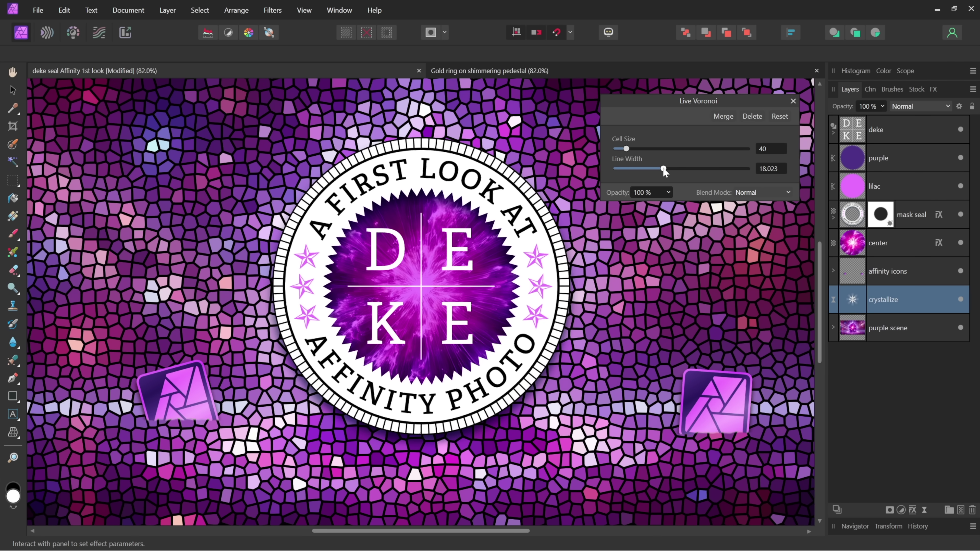
drag(663, 171, 604, 169)
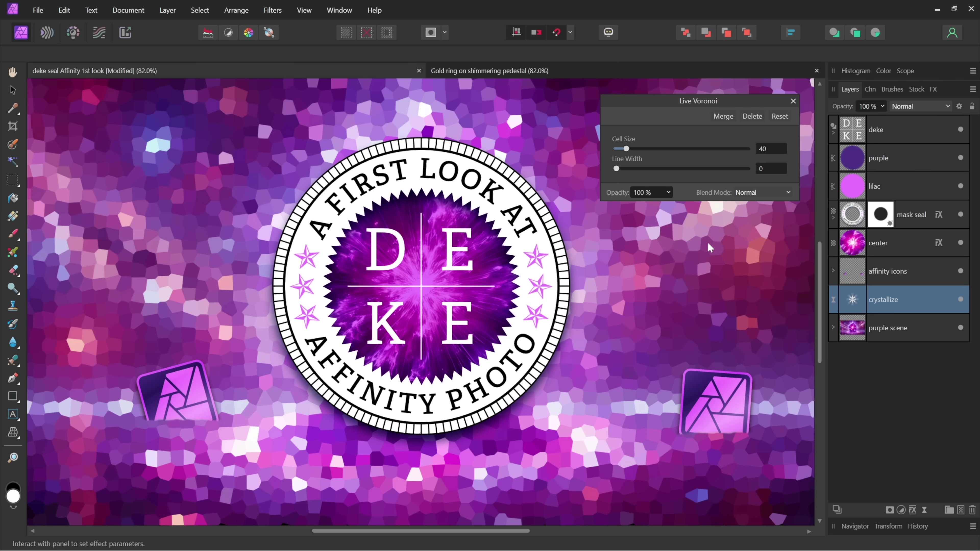
Step: Switch the crystallize Voronoi layer's blend mode to Hard Light
click(761, 193)
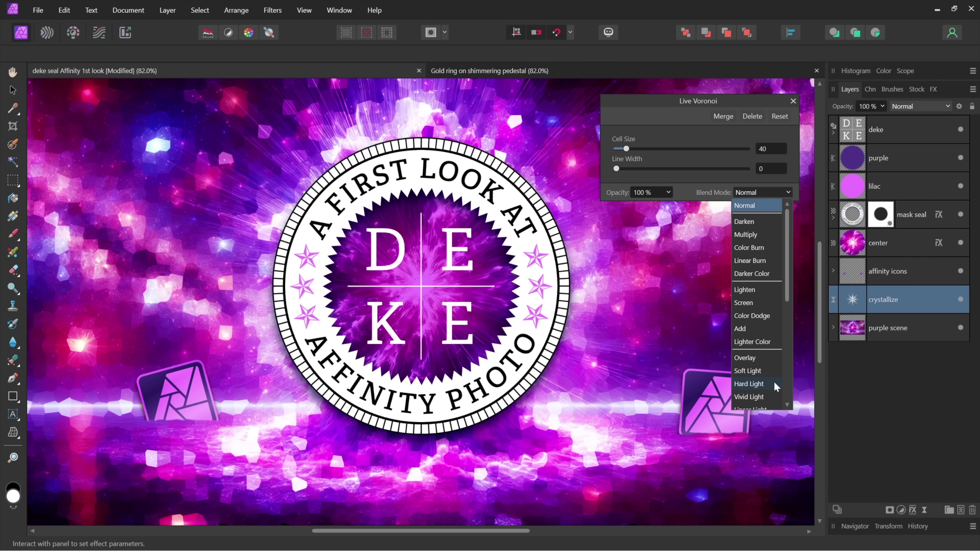
click(773, 384)
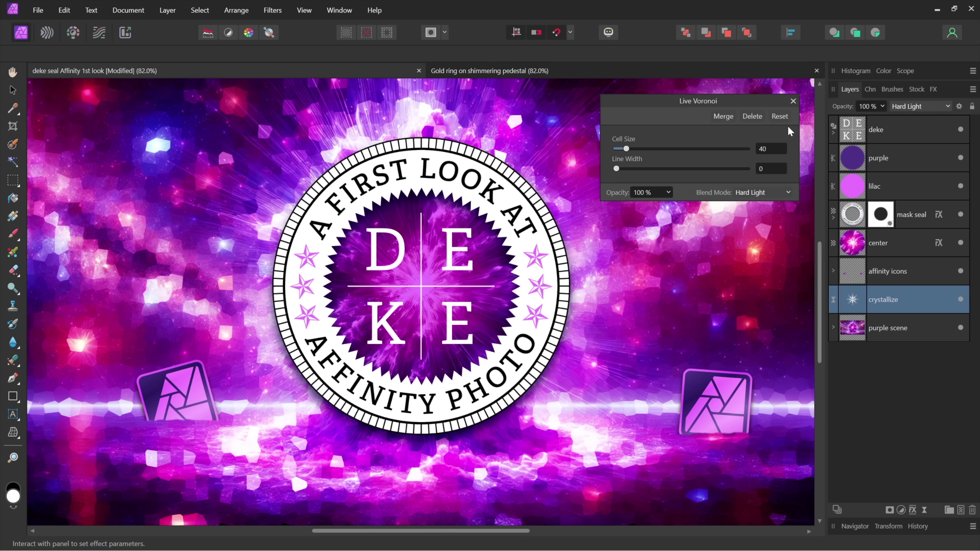
Step: Delete the crystallize filter, restore it with undo, and reopen it to enlarge Cell Size
click(792, 101)
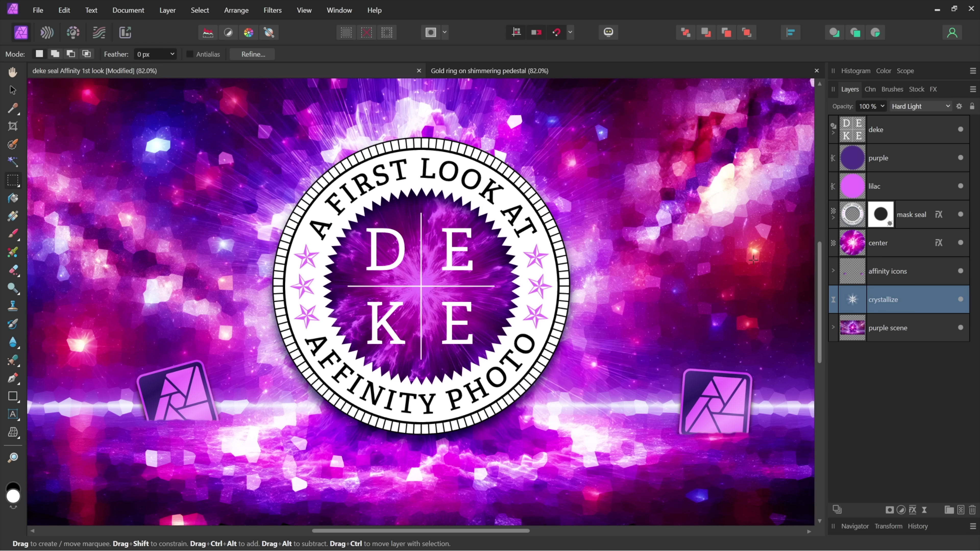
key(Delete)
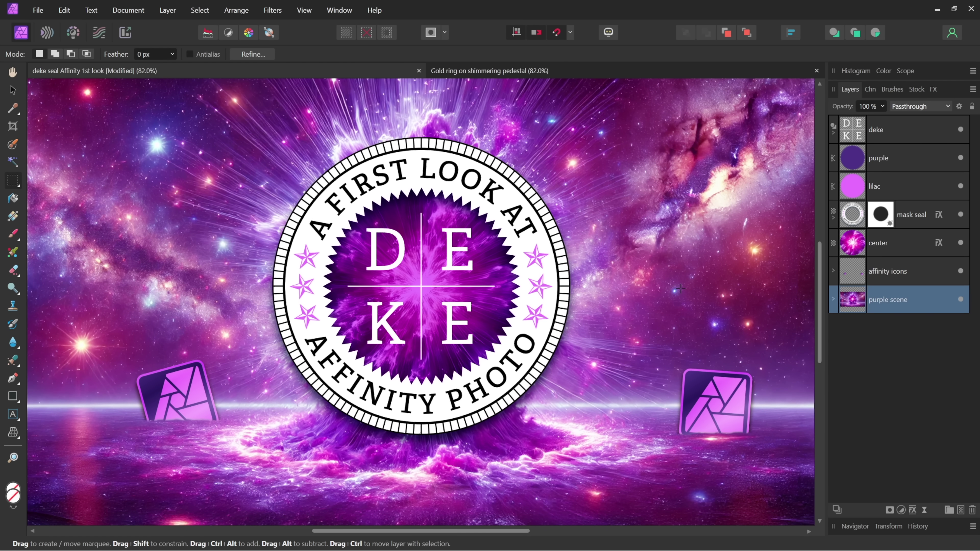
key(ctrl+z)
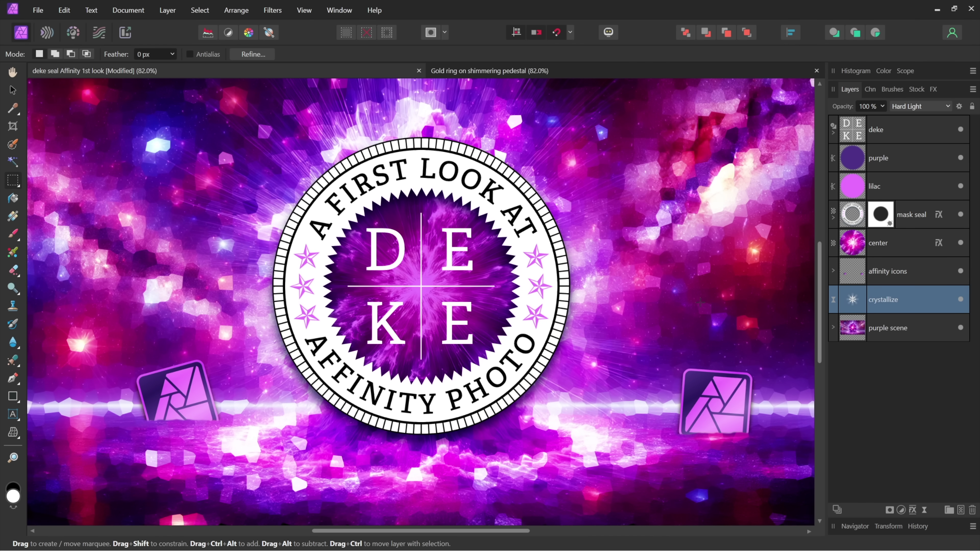
double_click(853, 301)
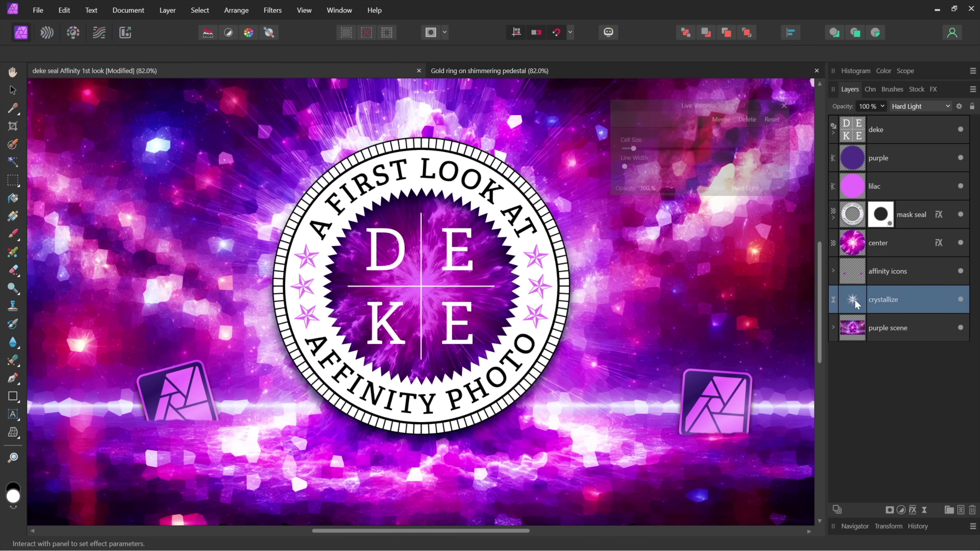
mouse_move(627, 149)
mouse_down()
mouse_move(636, 151)
mouse_move(625, 149)
mouse_up()
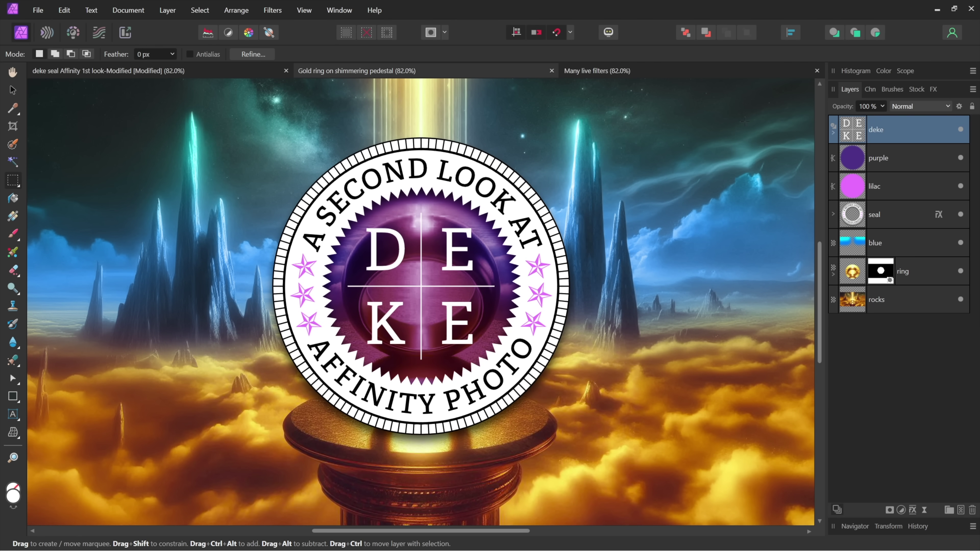
click(675, 74)
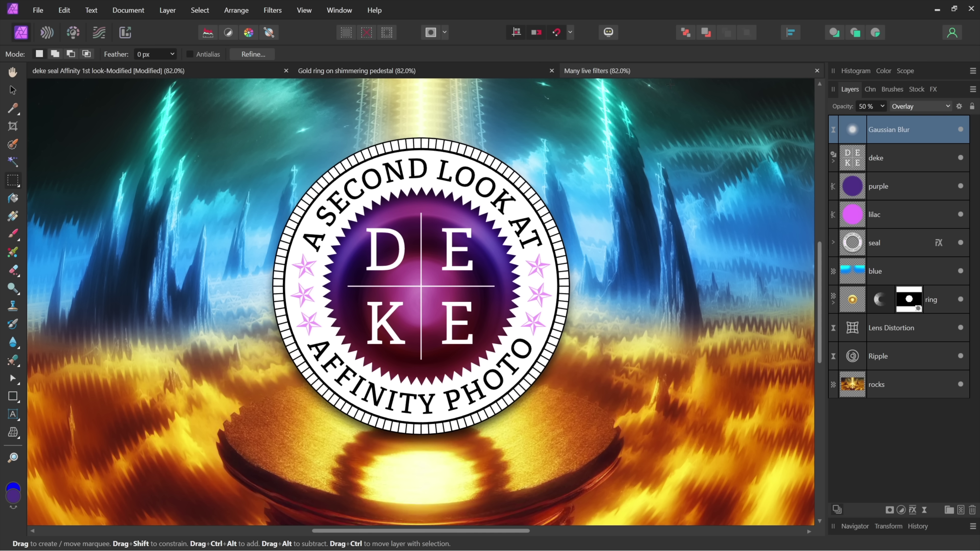
click(434, 76)
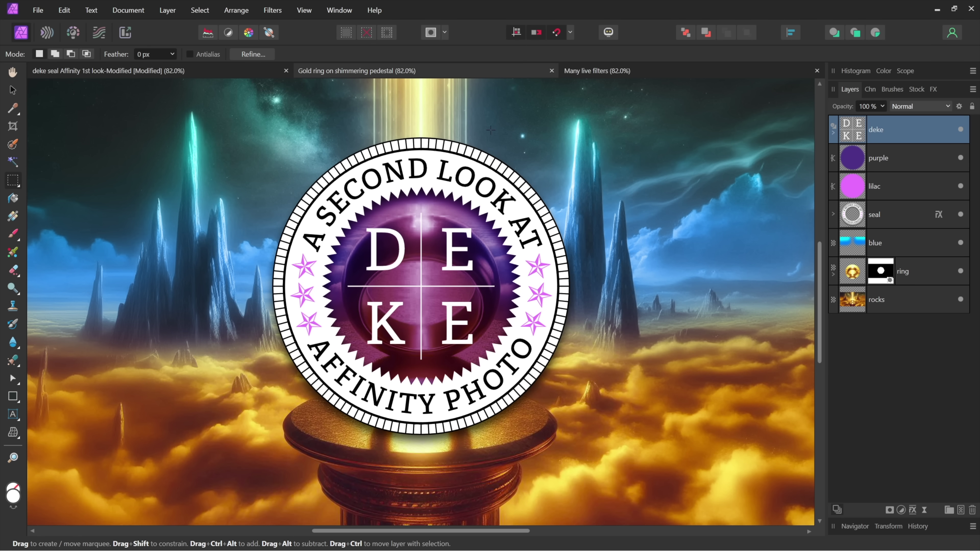
Step: Deselect all layers and bring up the Live Filter Layer menu
click(199, 11)
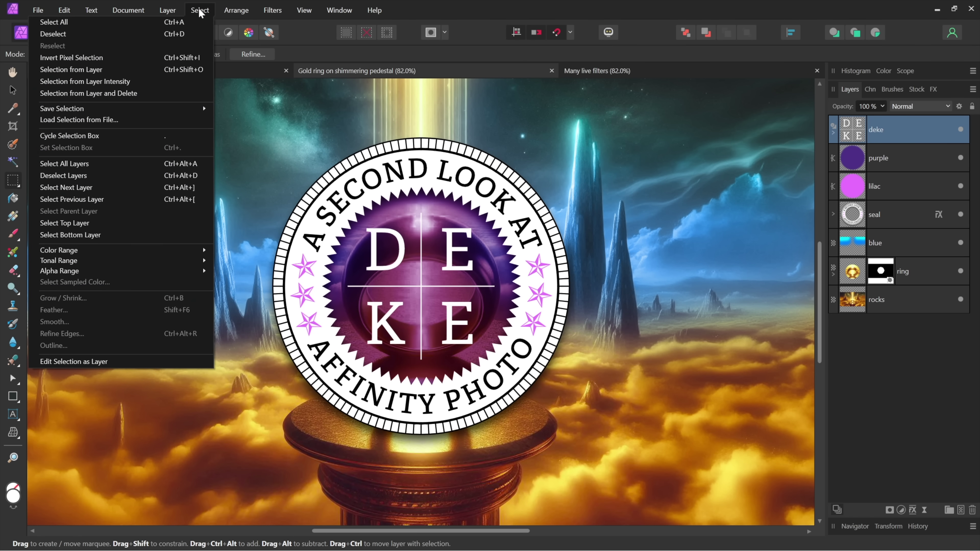
click(154, 176)
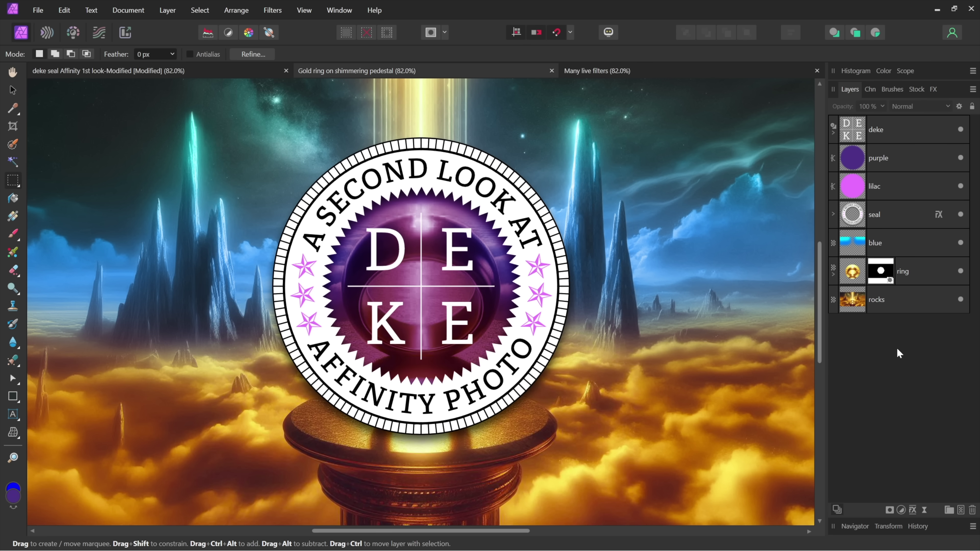
click(923, 511)
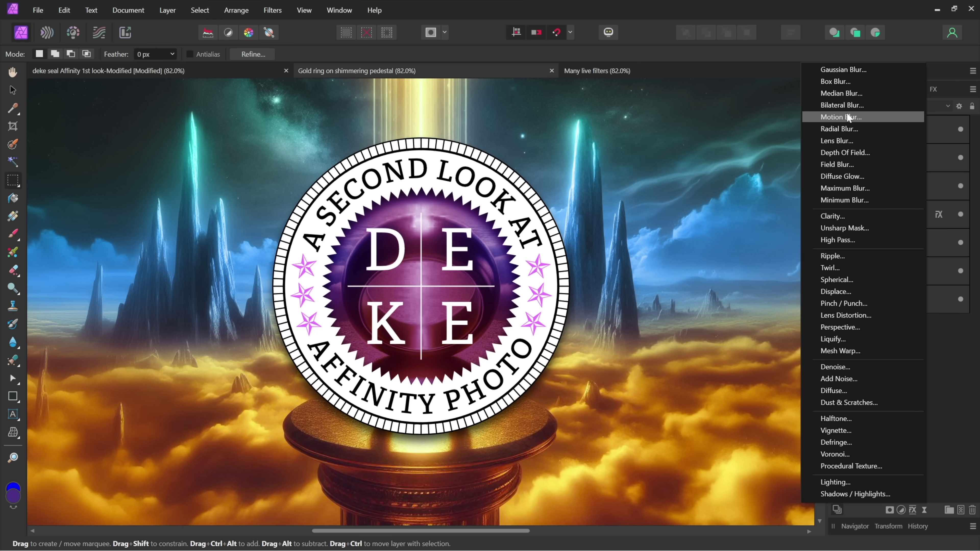
Step: Add a Gaussian Blur live filter with a 20 px radius over the whole gold-ring scene
click(882, 67)
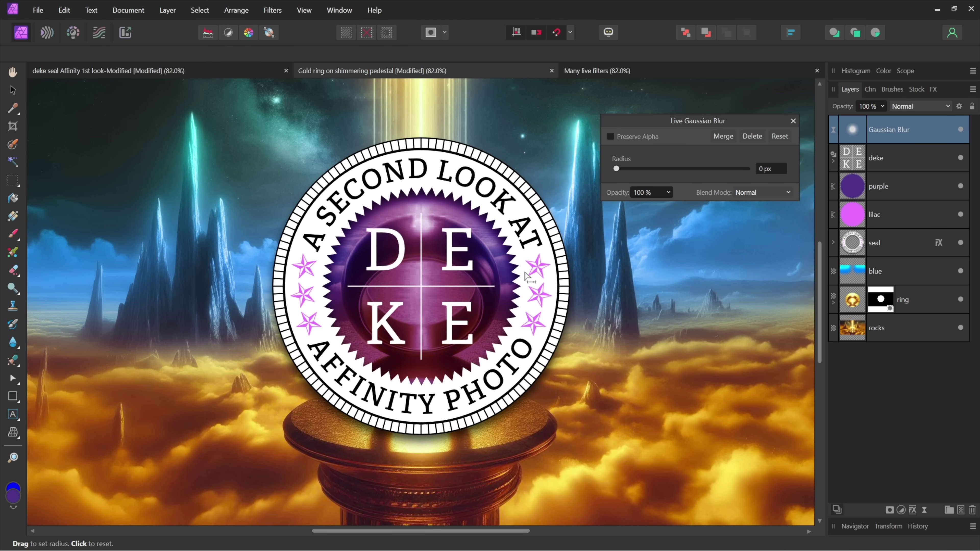
drag(405, 284, 434, 305)
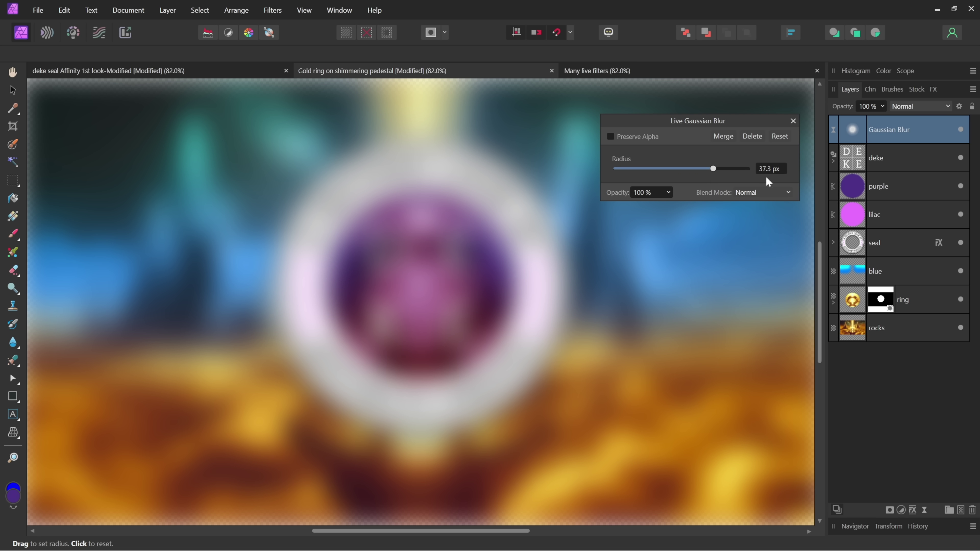
text(20)
key(Return)
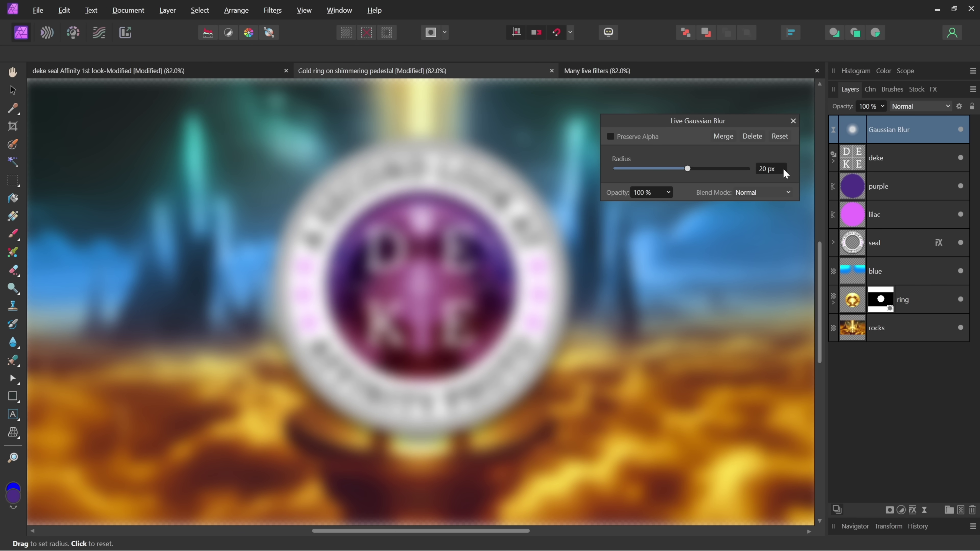
key(ctrl+minus)
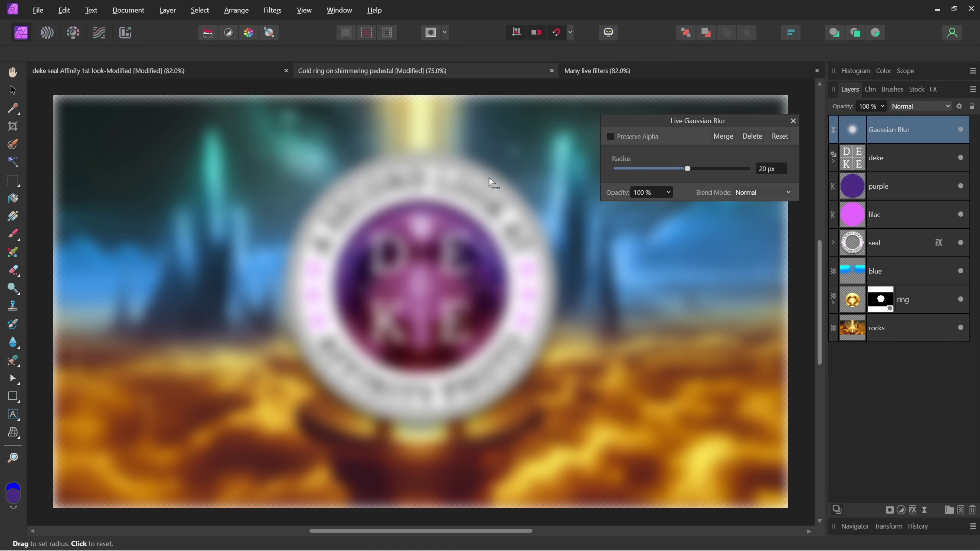
Step: Turn on Preserve Alpha and set the Gaussian Blur to 50% opacity in Overlay blend mode
click(611, 138)
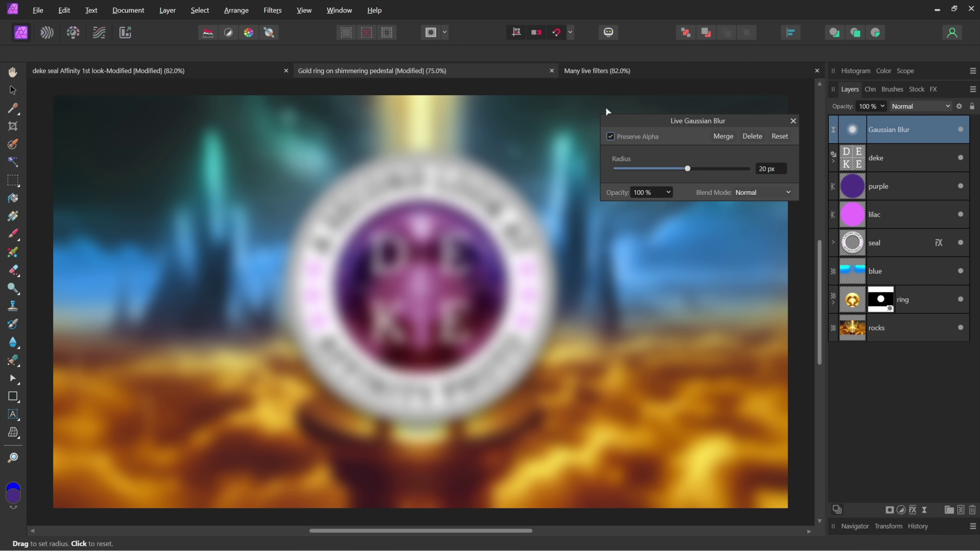
click(639, 192)
text(50)
key(Return)
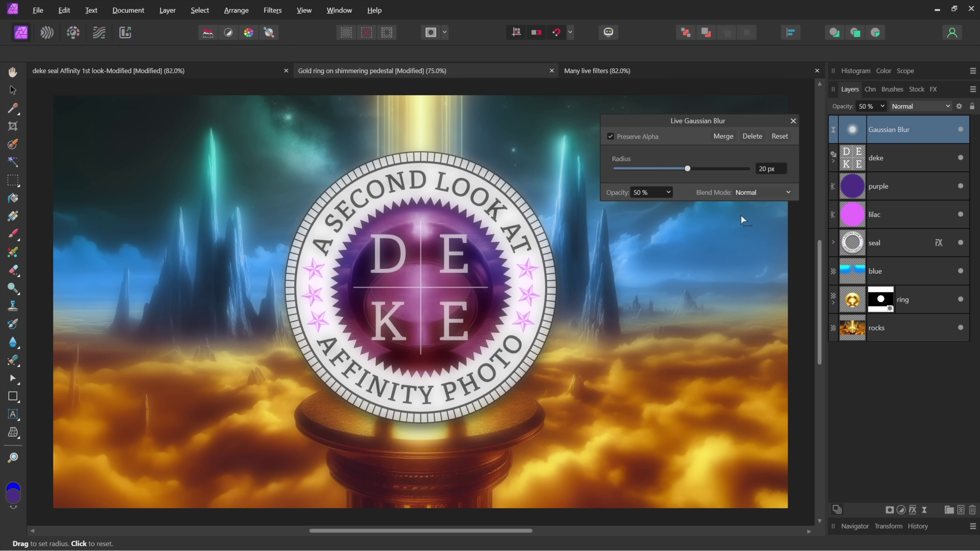
click(766, 193)
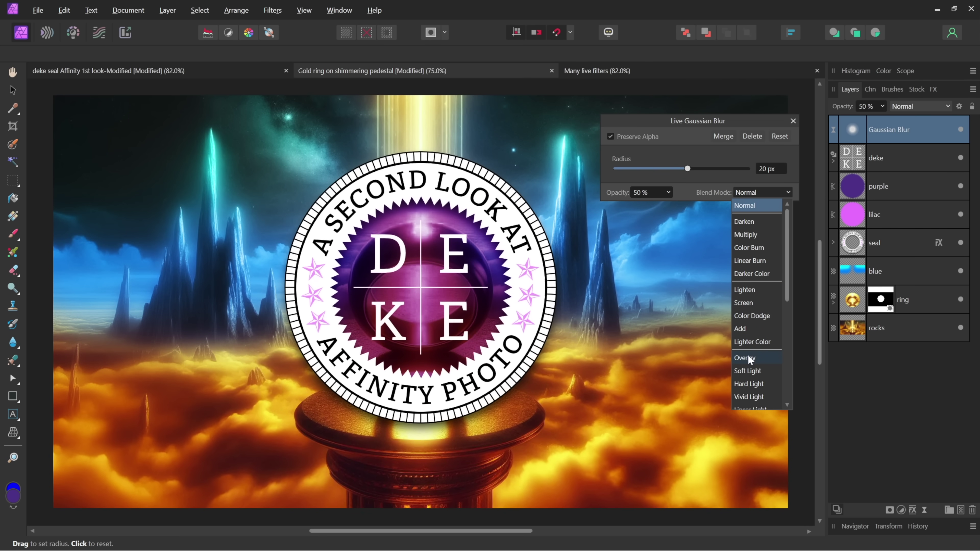
click(744, 358)
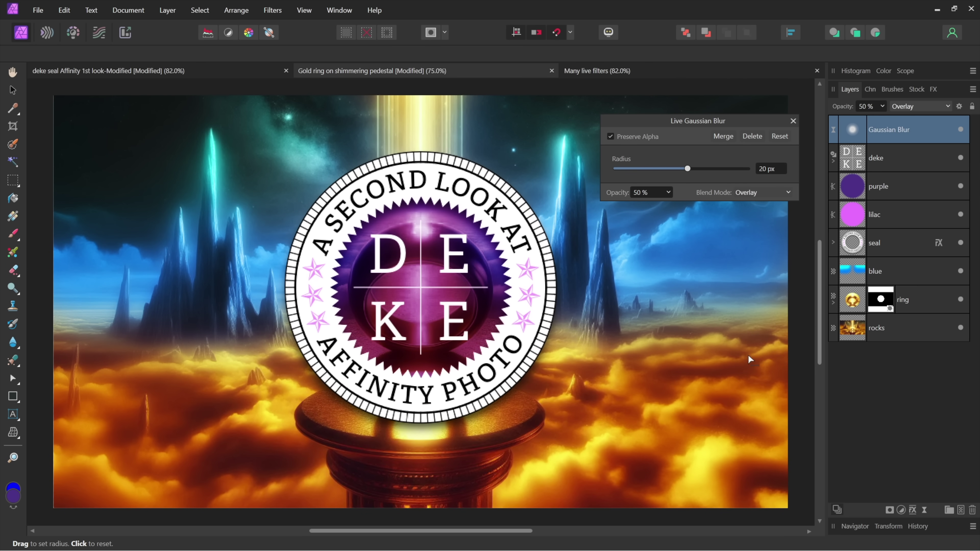
Step: Toggle the Gaussian Blur layer's visibility to compare, leaving it hidden
click(960, 130)
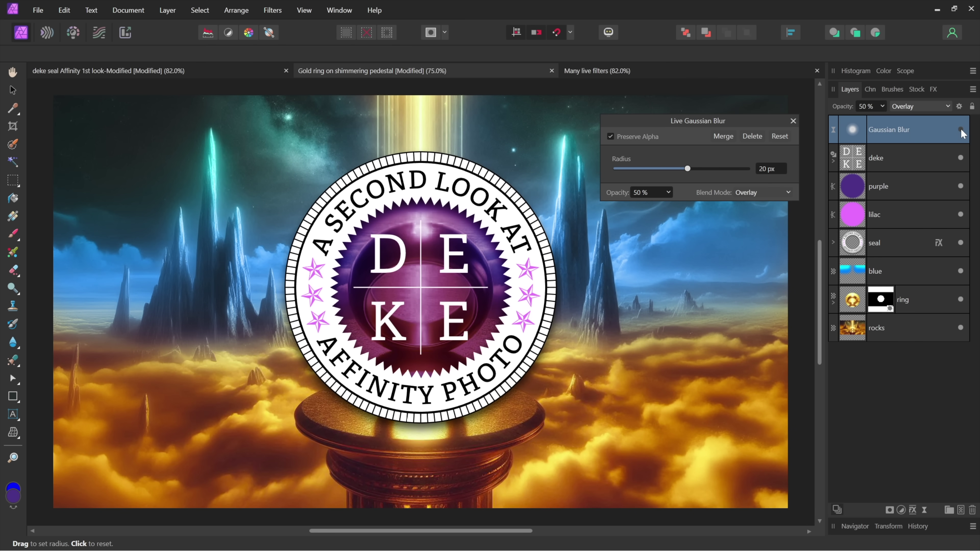
click(961, 130)
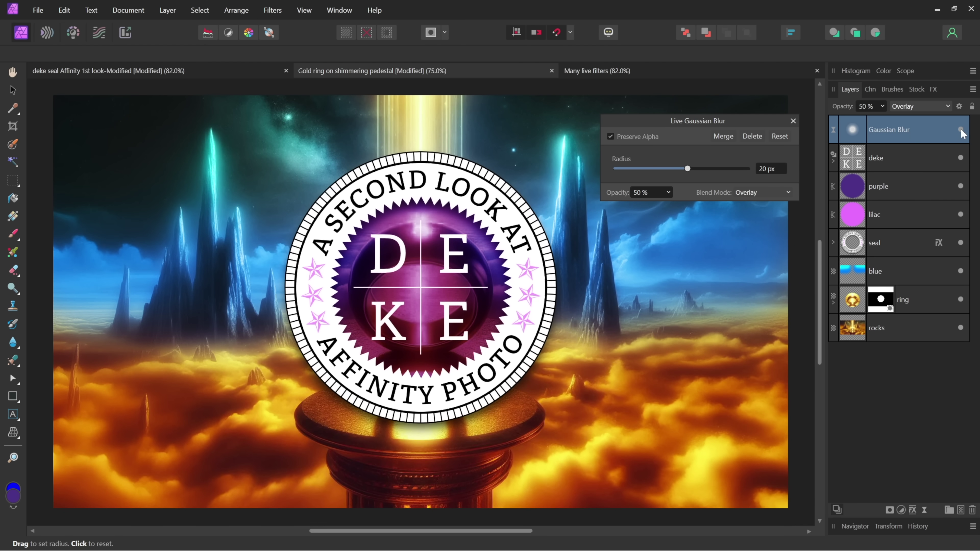
click(960, 130)
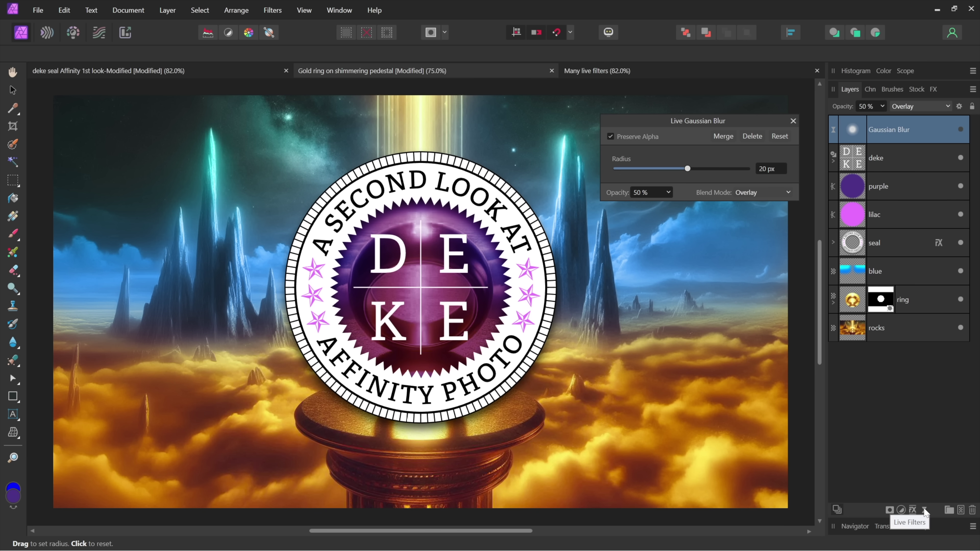
Step: Add a Live Radial Blur filter and raise its Angle to about 18.6°
click(925, 511)
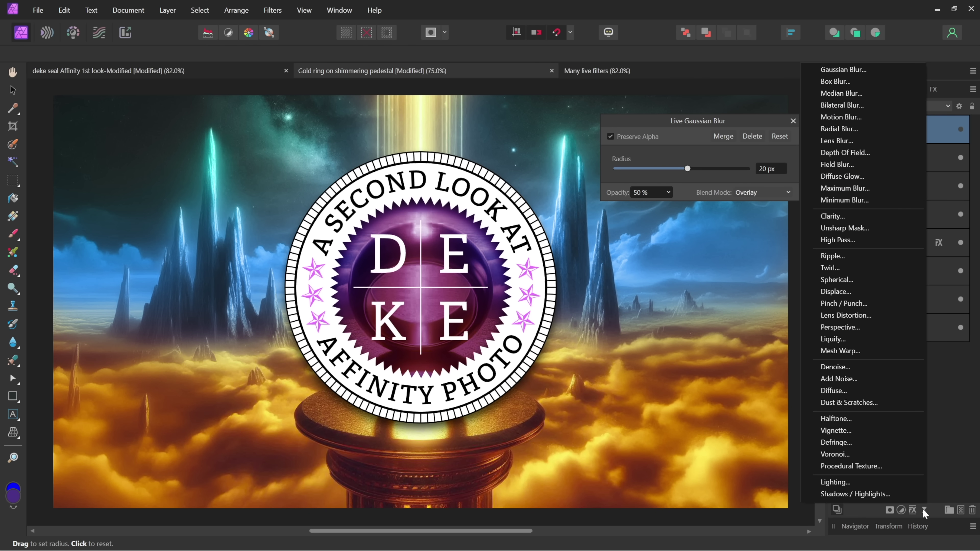
click(865, 127)
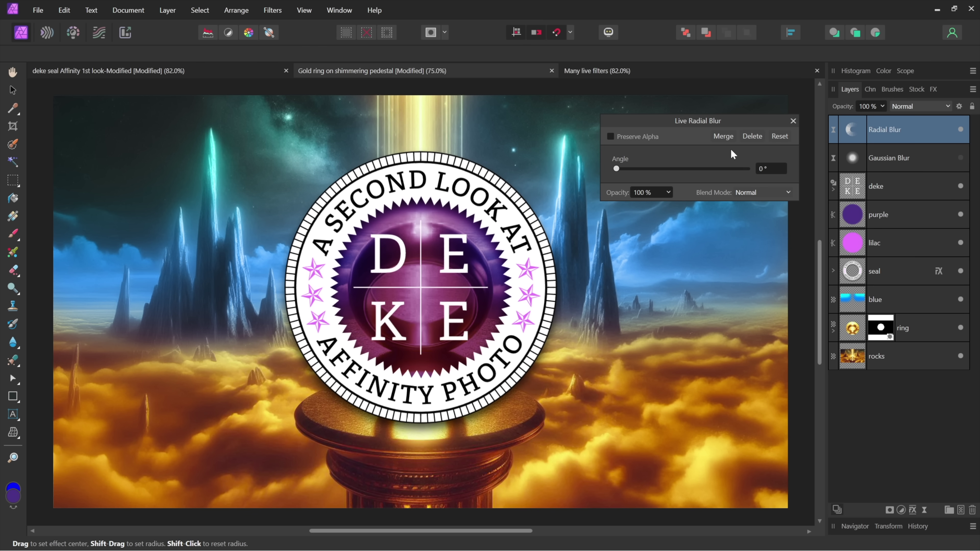
drag(615, 169, 666, 169)
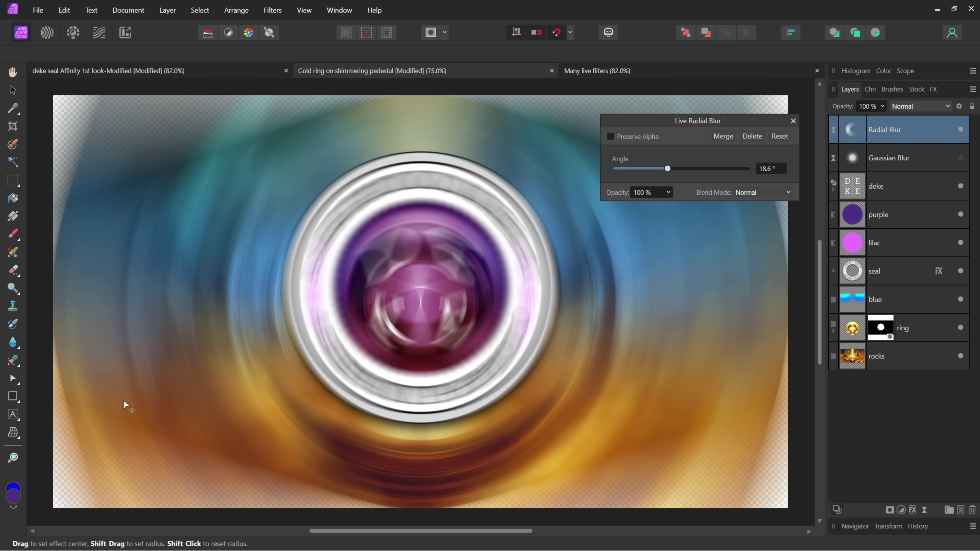
Step: Turn on Preserve Alpha for the Radial Blur and set its angle to 50°
click(610, 137)
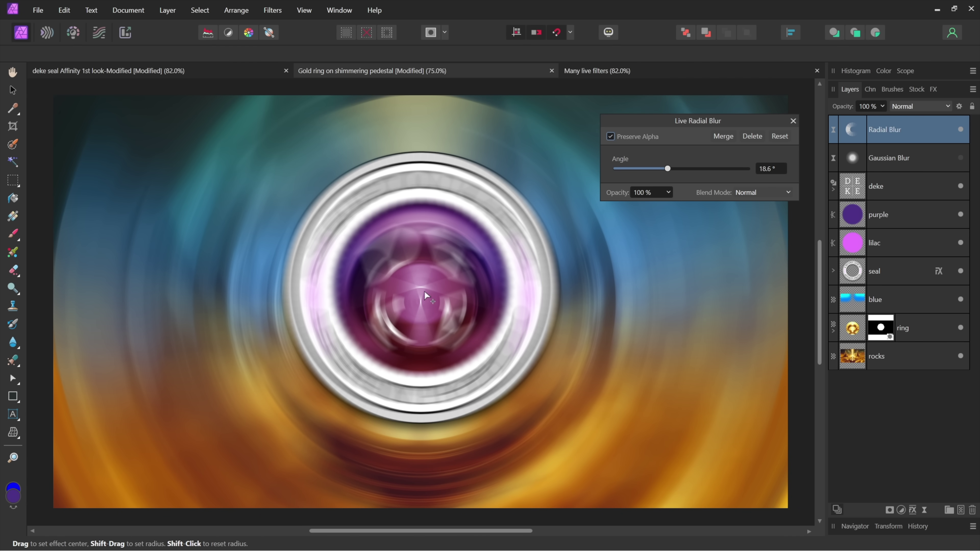
drag(424, 296, 594, 339)
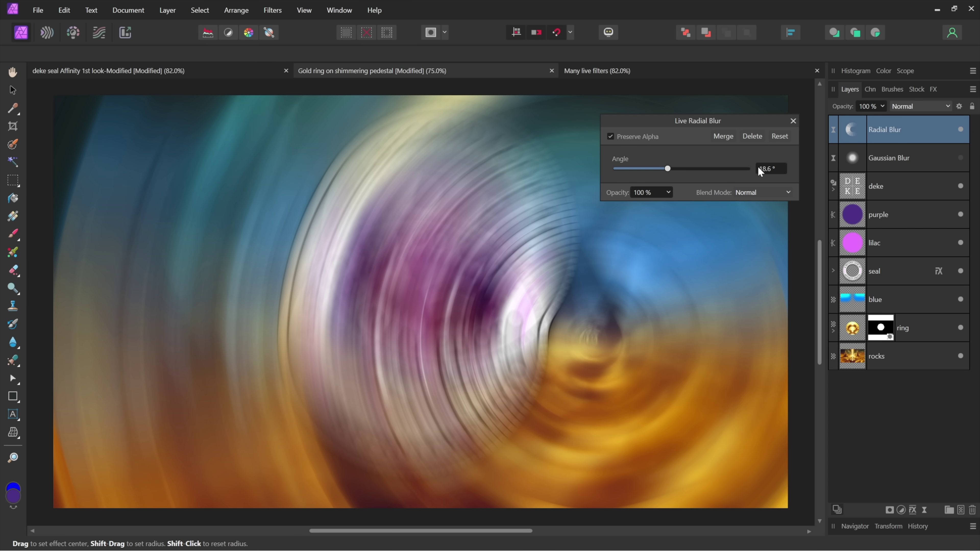
click(765, 168)
text(50)
key(Return)
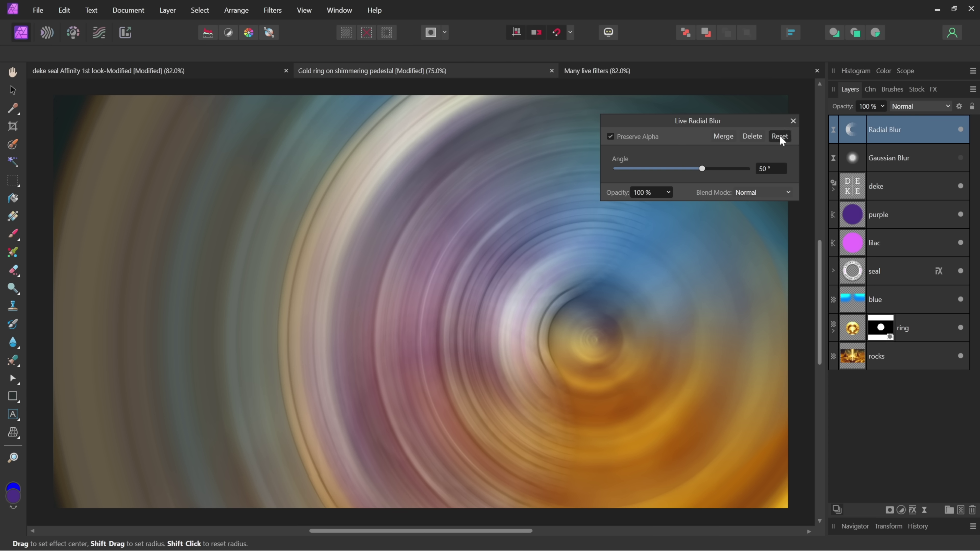
click(779, 136)
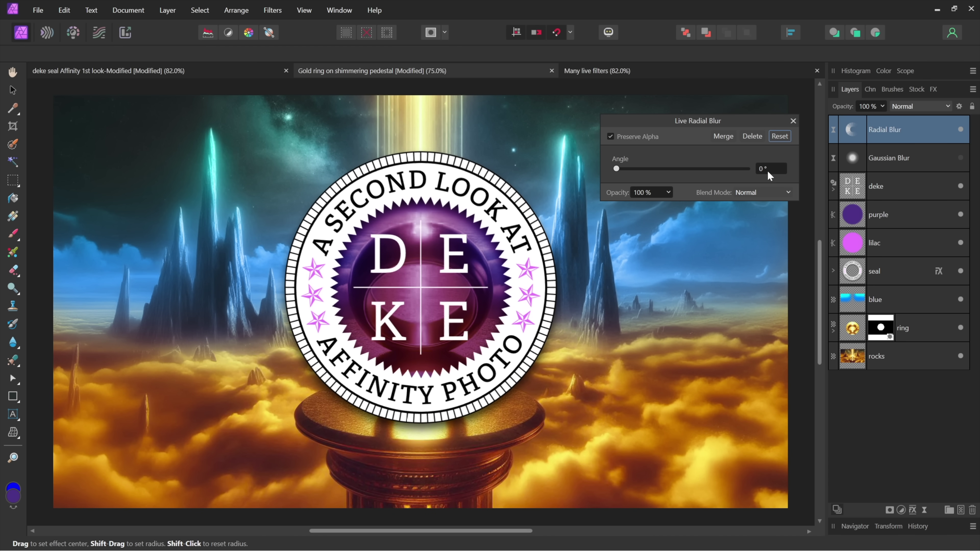
drag(616, 169, 711, 169)
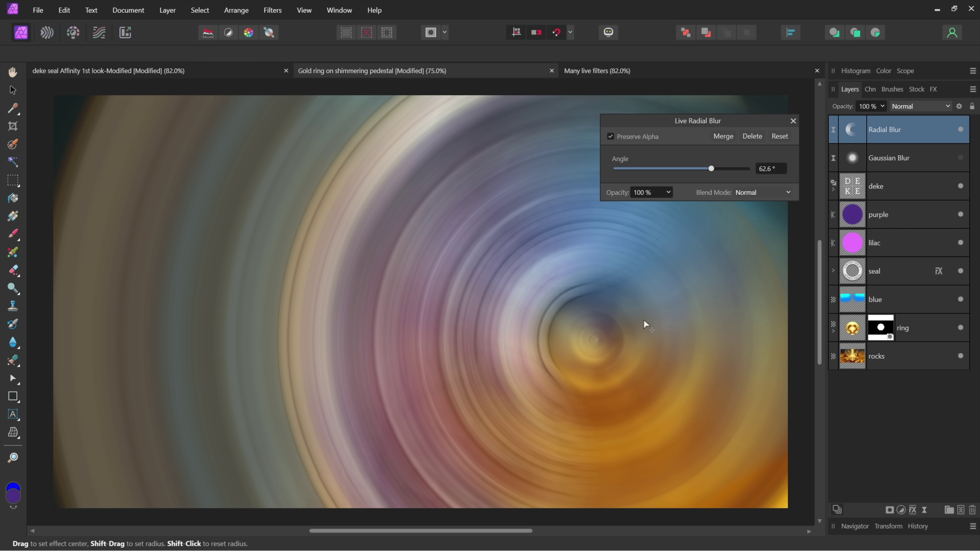
click(762, 170)
key(Return)
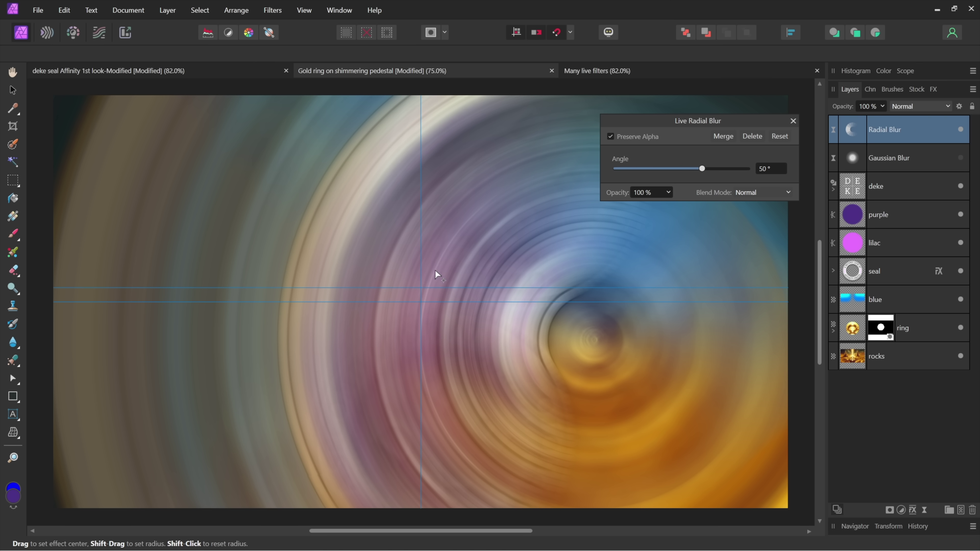
Step: Centre the radial blur on the lower guide intersection, then hide the Radial Blur layer
click(421, 289)
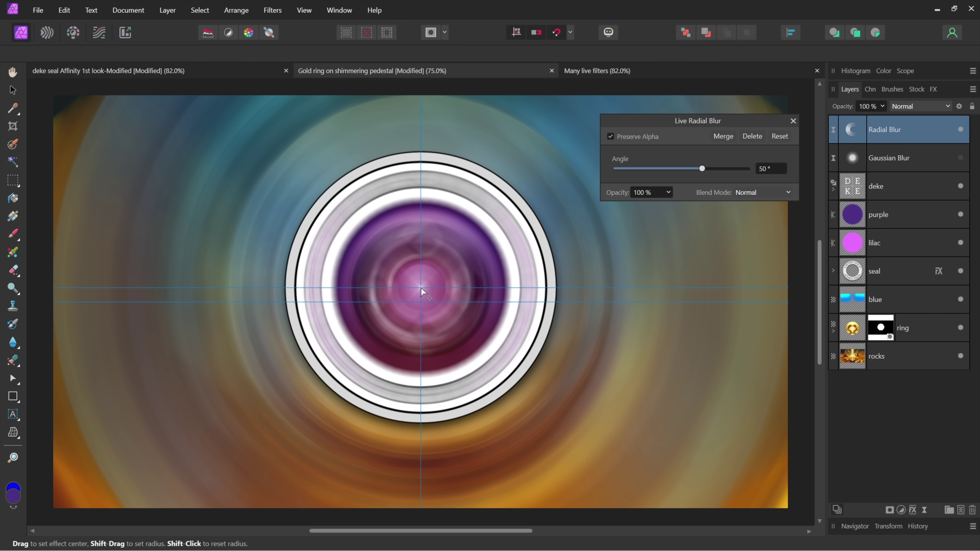
drag(421, 288, 420, 301)
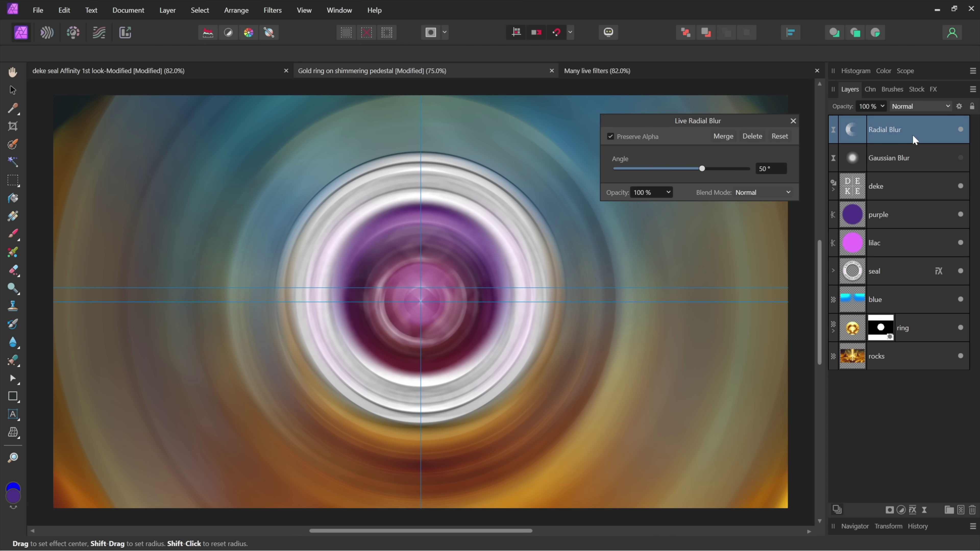
click(960, 129)
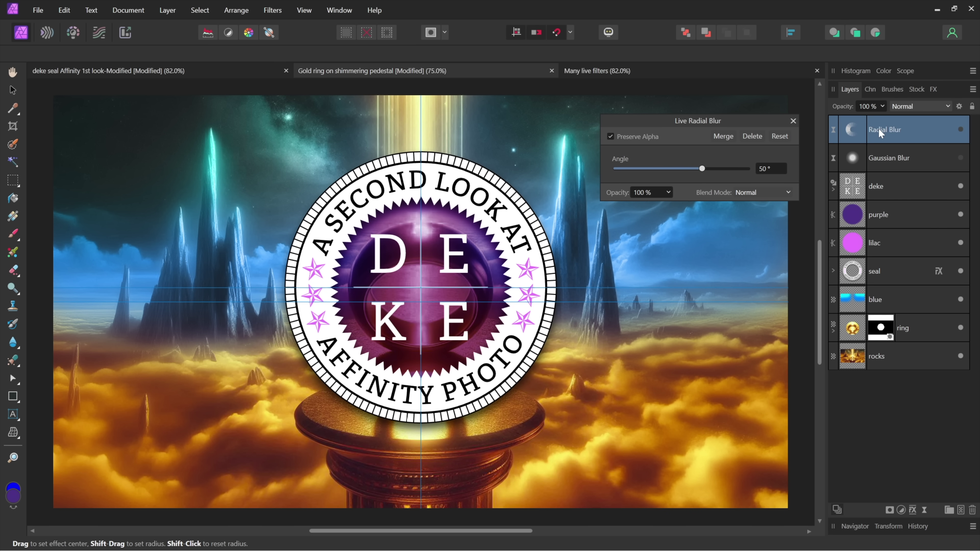
Step: Nest the Radial Blur inside the ring layer, make it visible, and select the rocks layer
drag(879, 130, 853, 330)
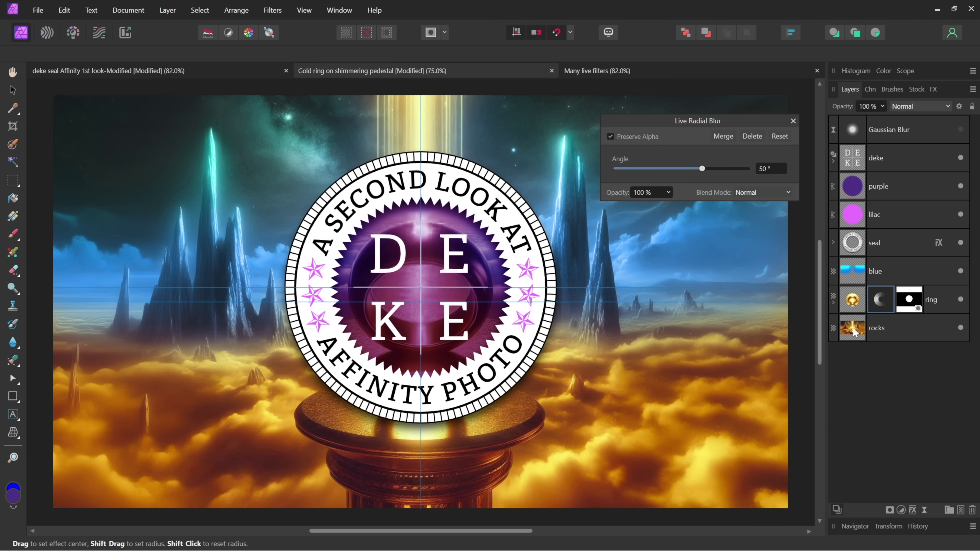
click(833, 305)
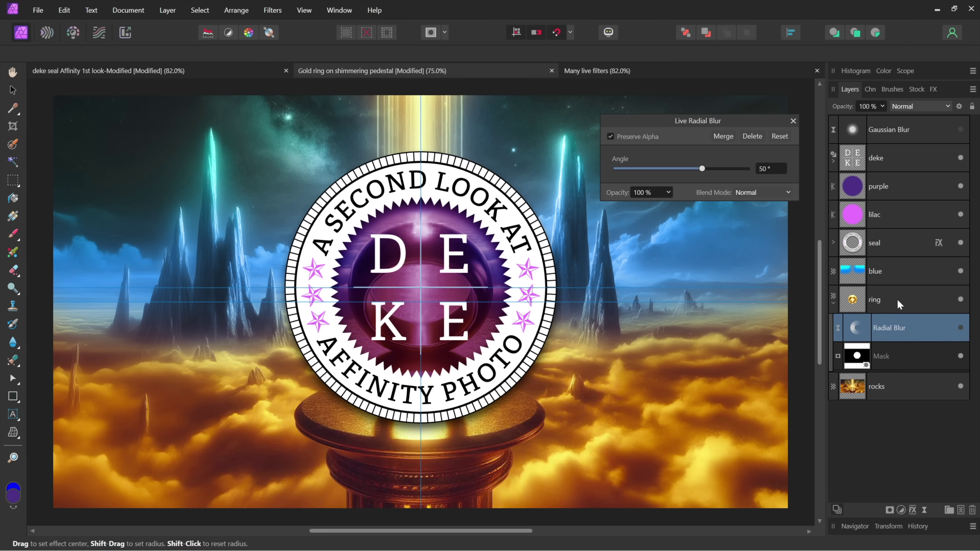
click(960, 328)
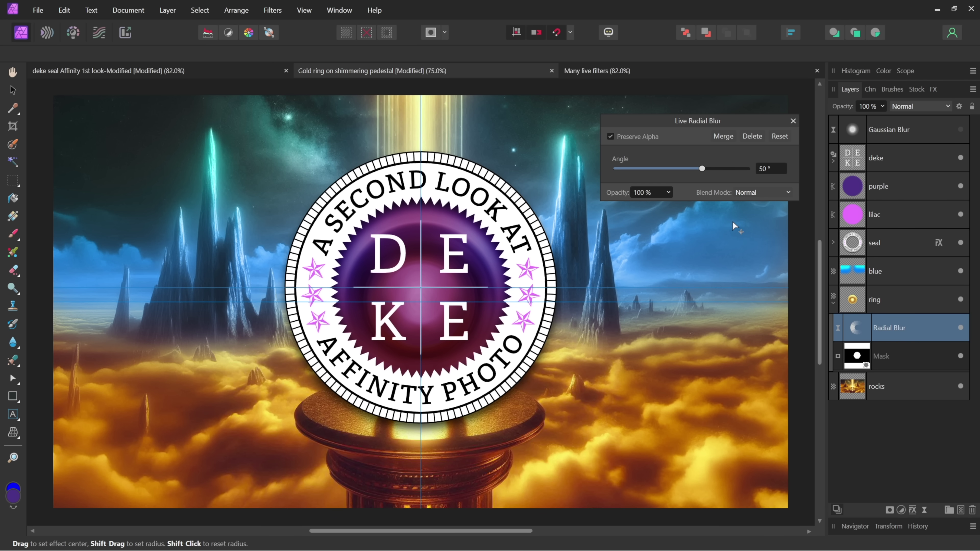
click(922, 388)
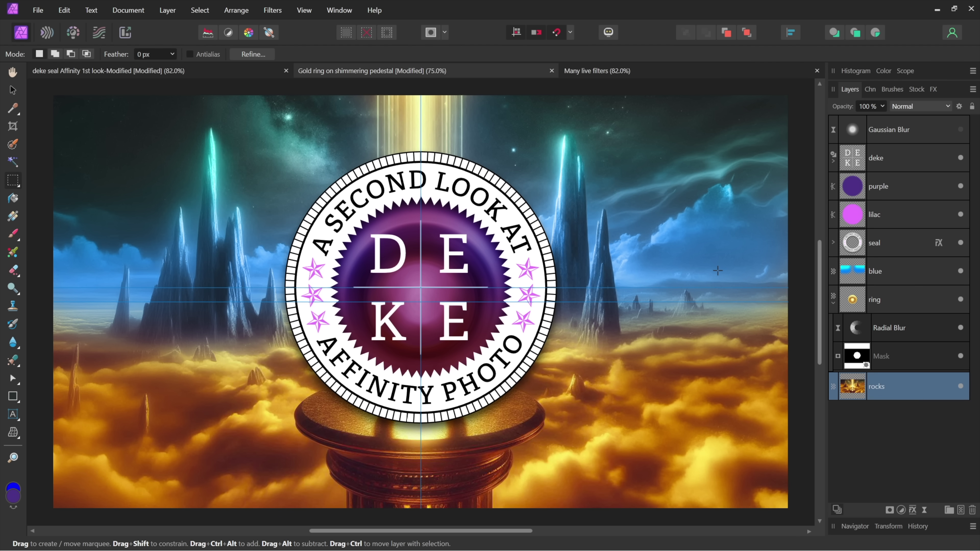
Step: Hide the guides and add a Live Ripple to rocks, centred on the seal at intensity ~103
key(ctrl+semicolon)
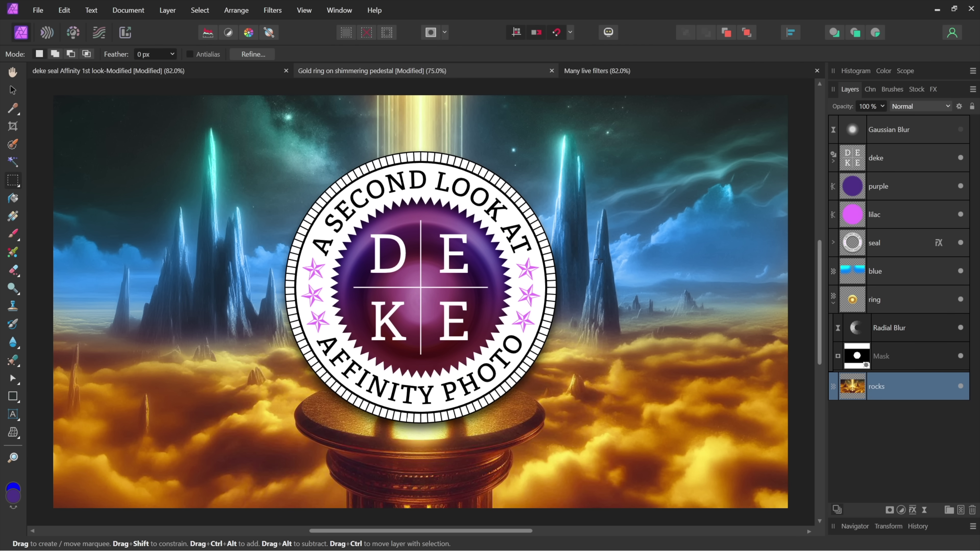
click(923, 509)
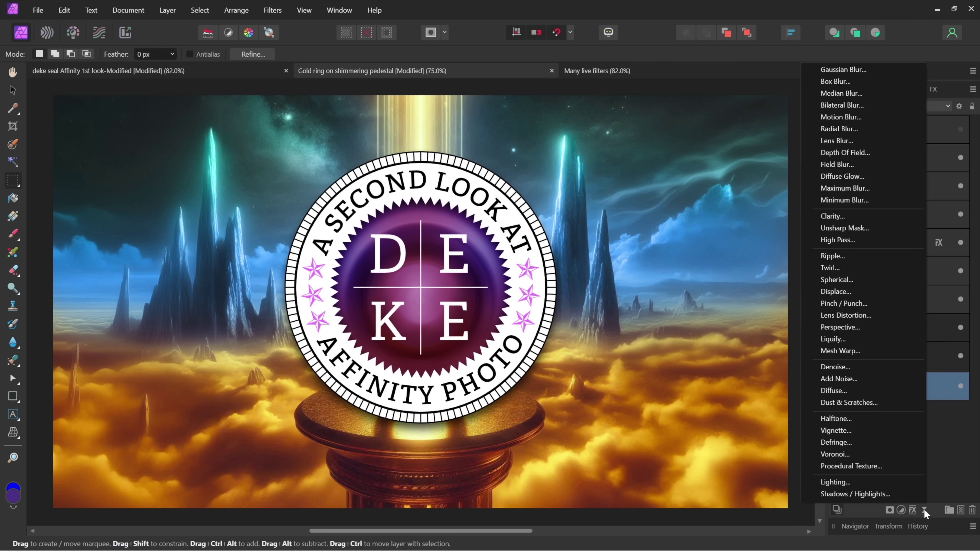
click(897, 254)
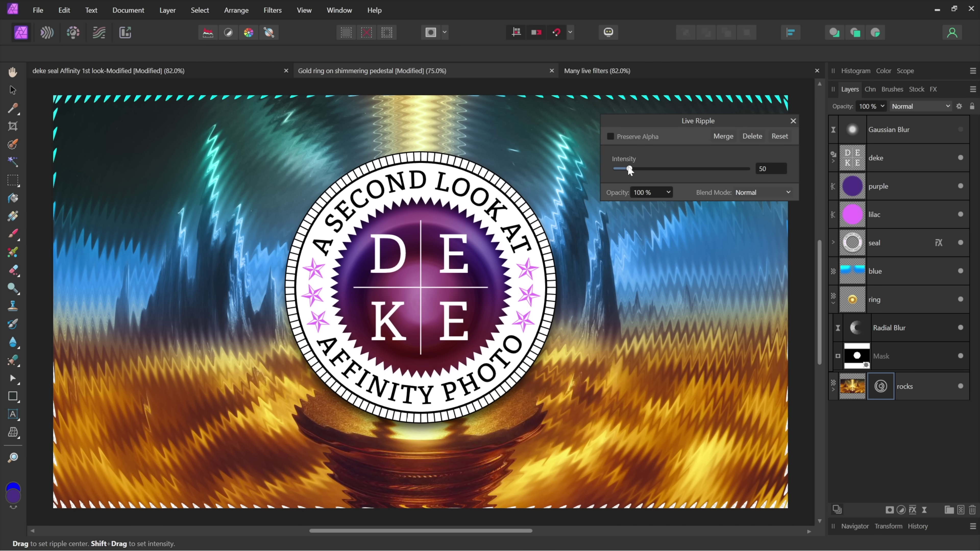
mouse_move(630, 169)
mouse_down()
mouse_move(650, 167)
mouse_move(618, 173)
mouse_move(642, 169)
mouse_up()
drag(469, 294, 659, 290)
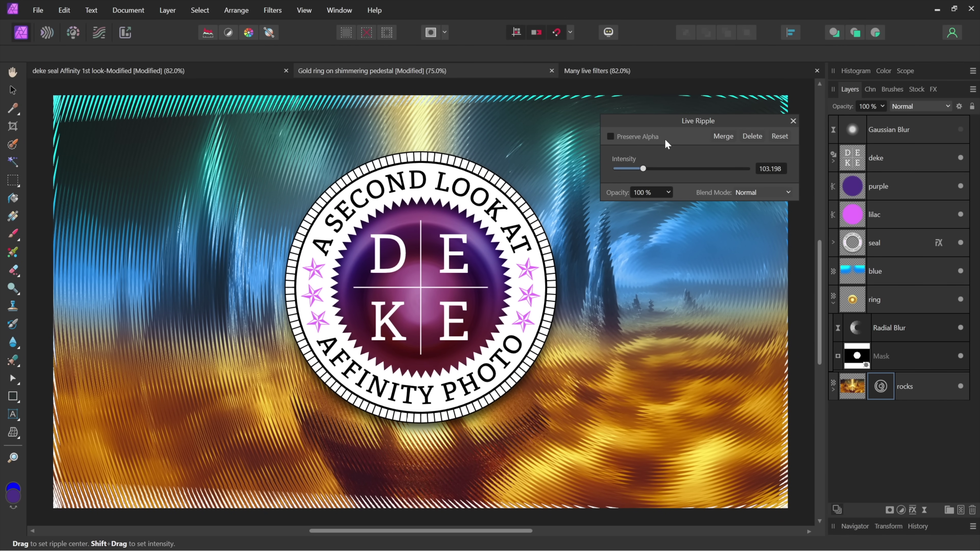
click(421, 287)
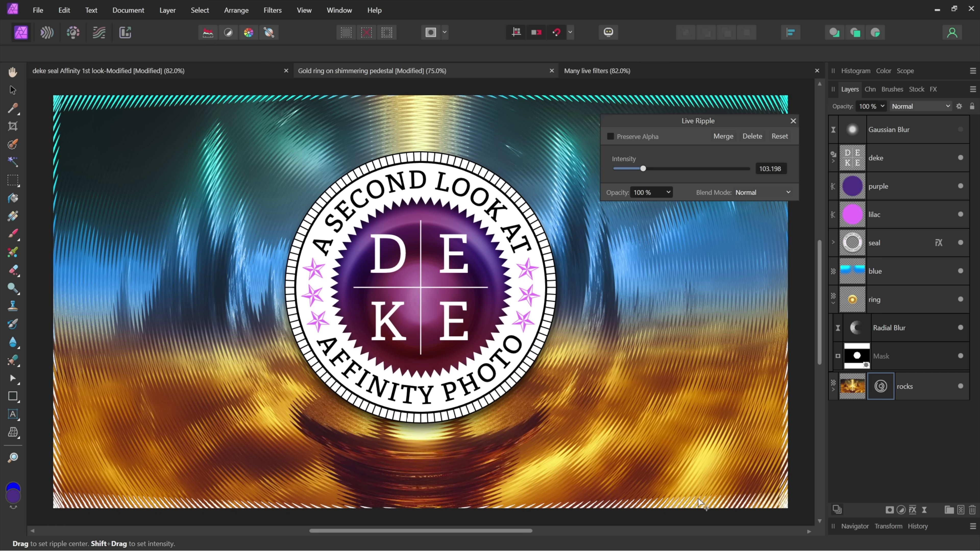
Step: Give the rocks ripple Preserve Alpha, Lighten blend mode and an intensity of 60
click(610, 136)
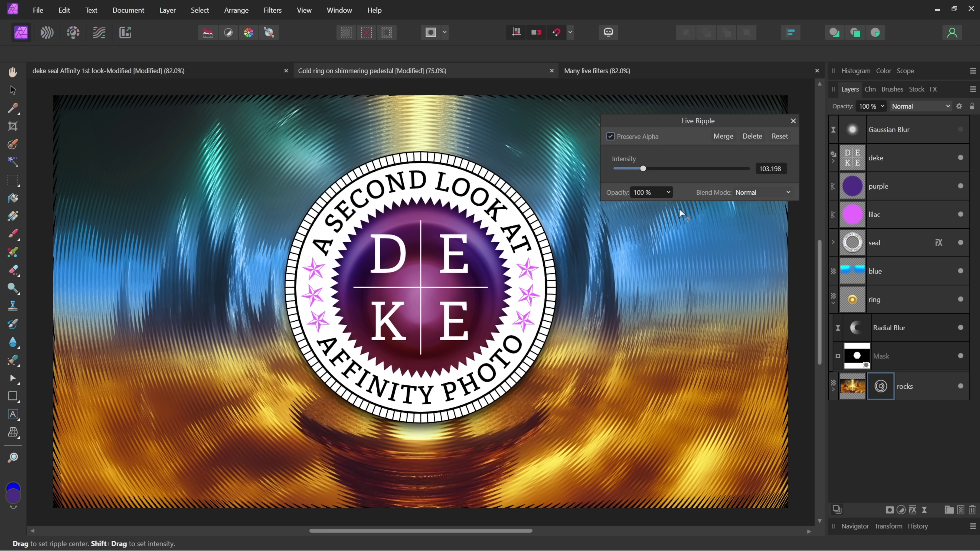
click(763, 193)
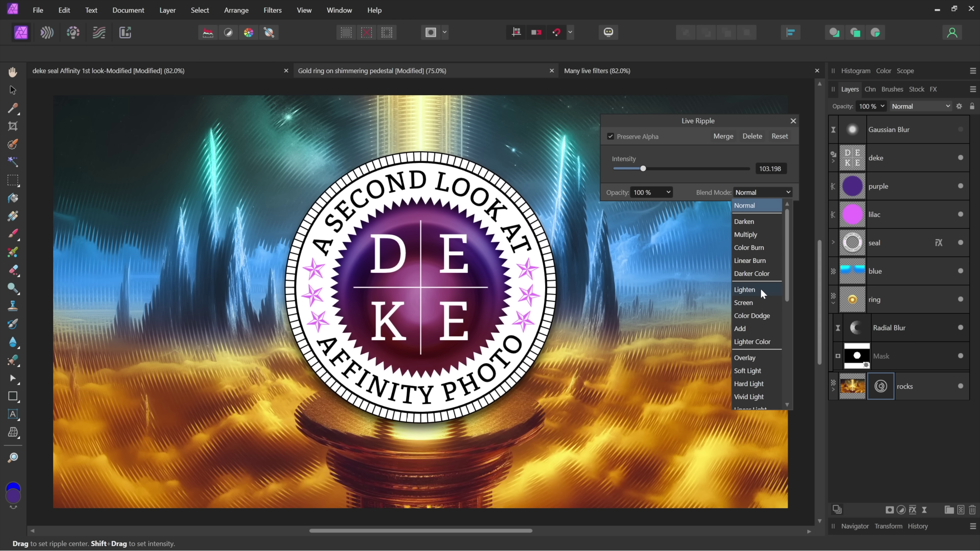
click(762, 293)
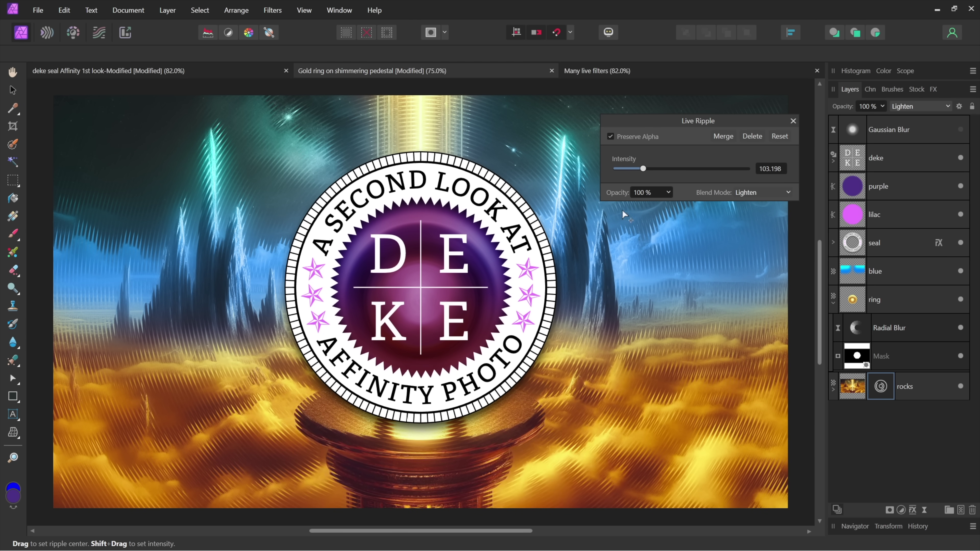
click(766, 170)
text(60)
key(Return)
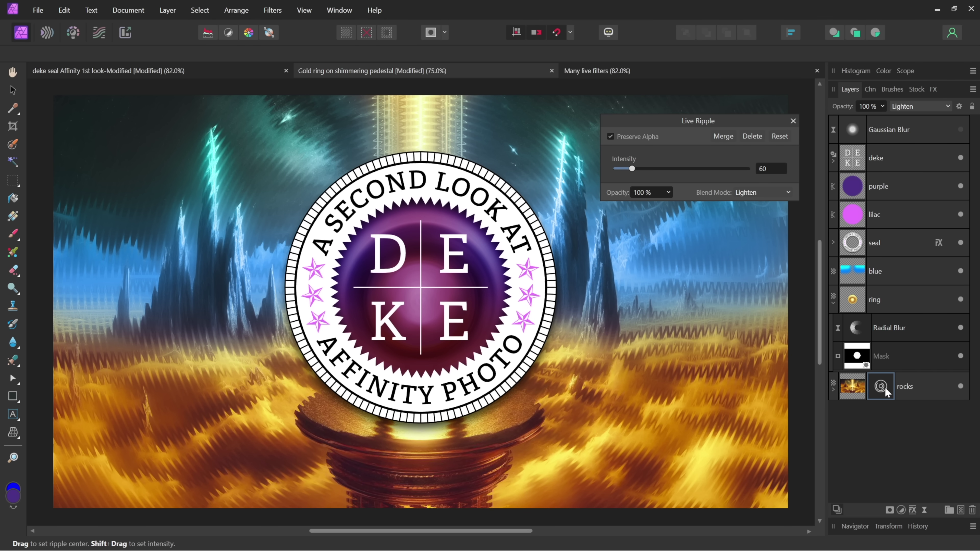
Step: Move the Ripple filter out of rocks as its own layer just above rocks, collapsing the ring group
drag(882, 388, 882, 372)
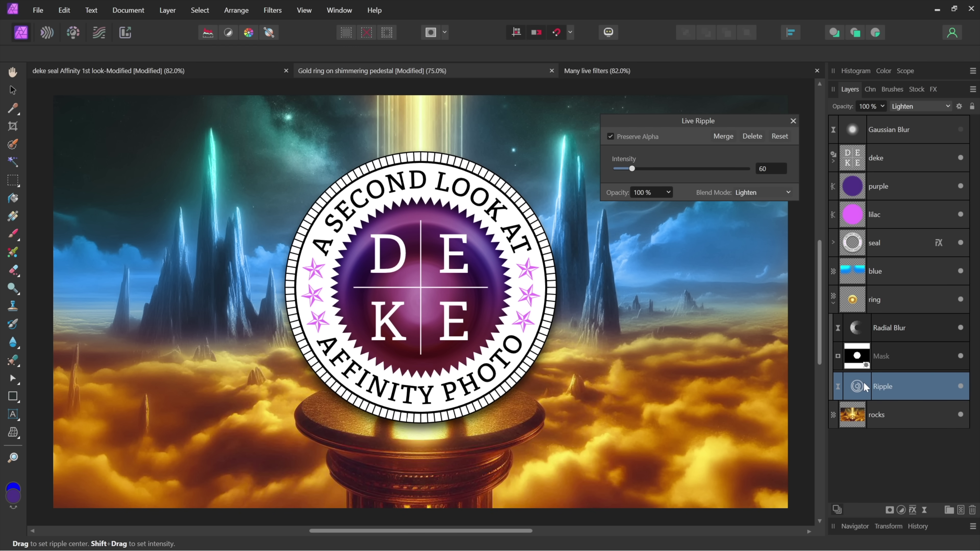
click(833, 302)
click(832, 302)
drag(896, 384, 899, 402)
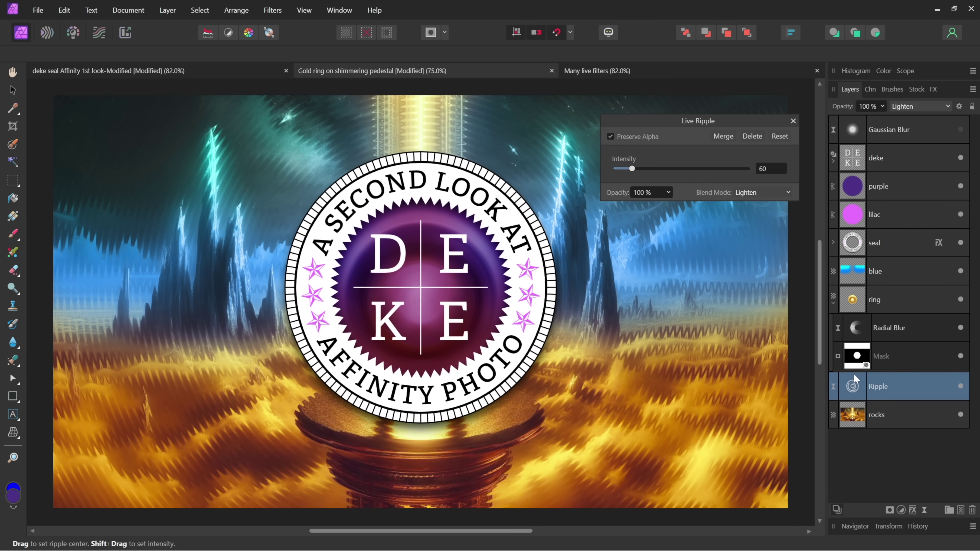
click(833, 302)
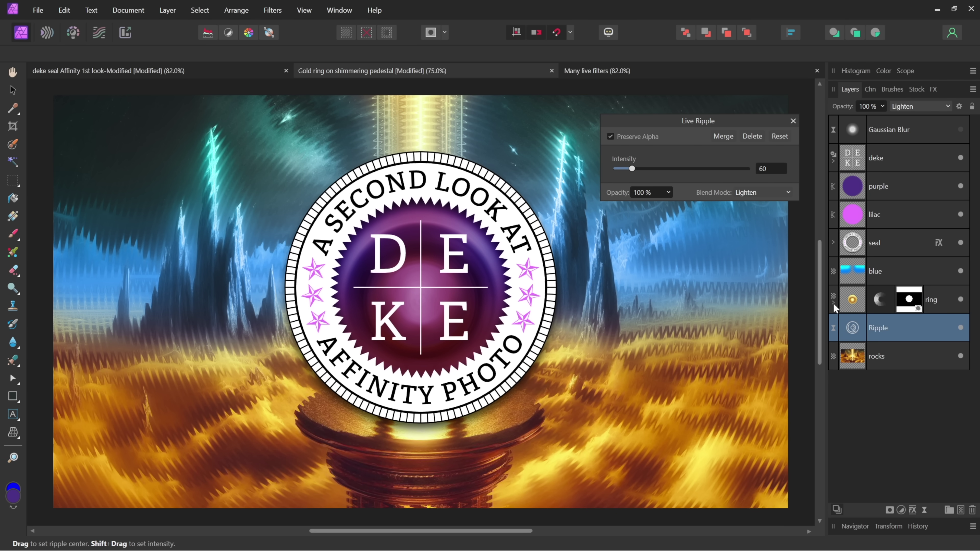
click(909, 355)
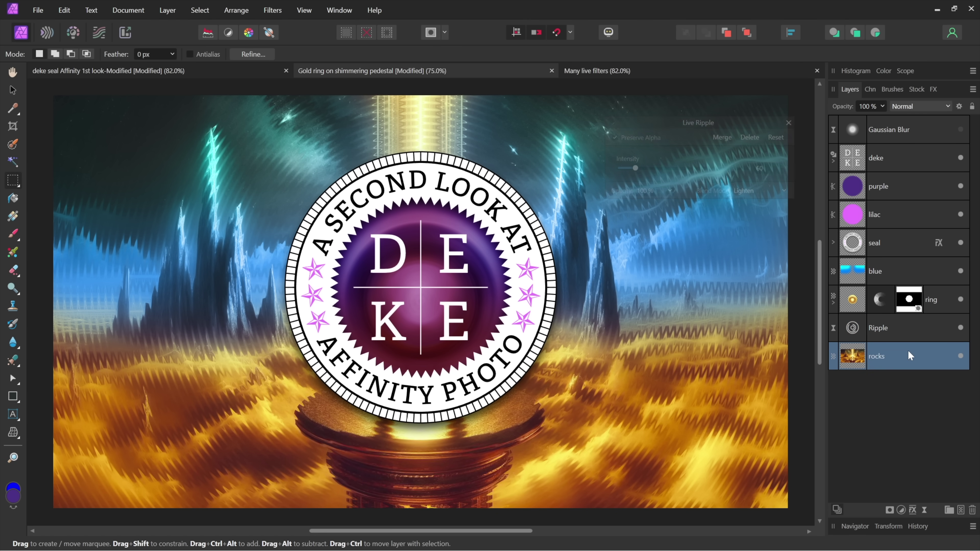
click(900, 329)
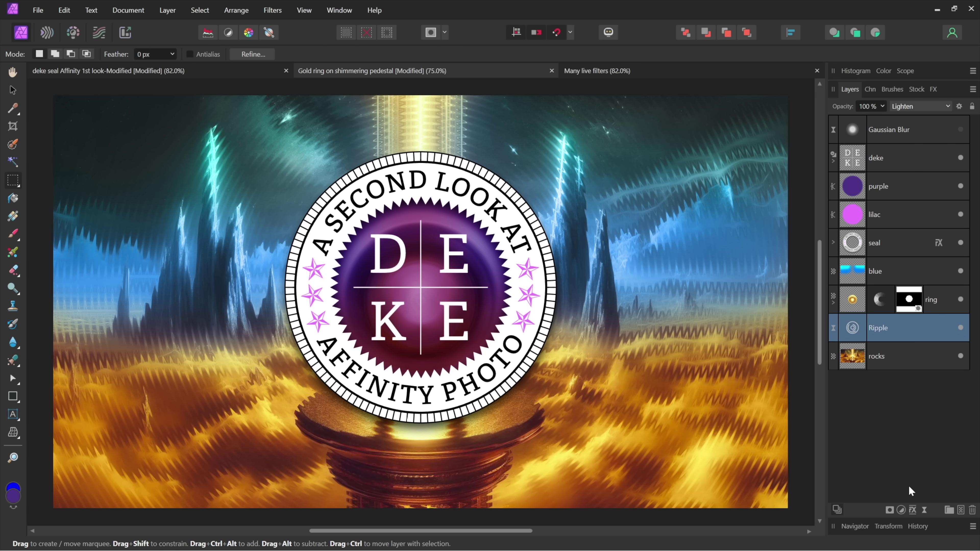
Step: Add a Live Lens Distortion at 60% and move its centre to the background near the pedestal
click(924, 508)
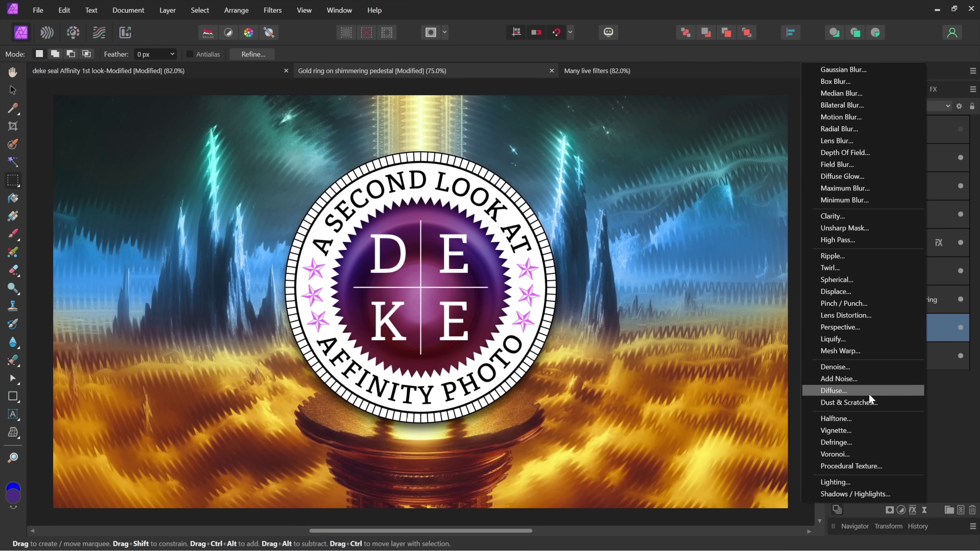
click(884, 315)
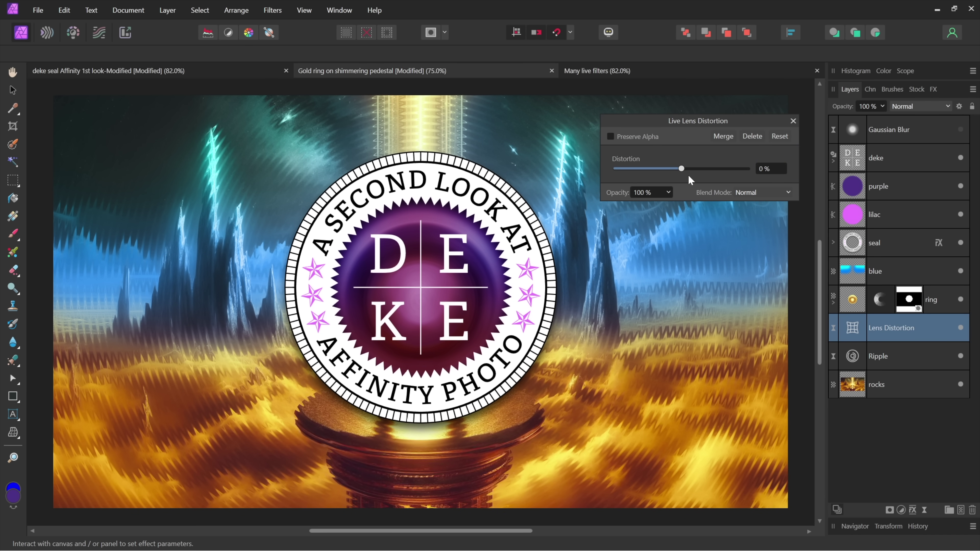
drag(681, 169, 701, 169)
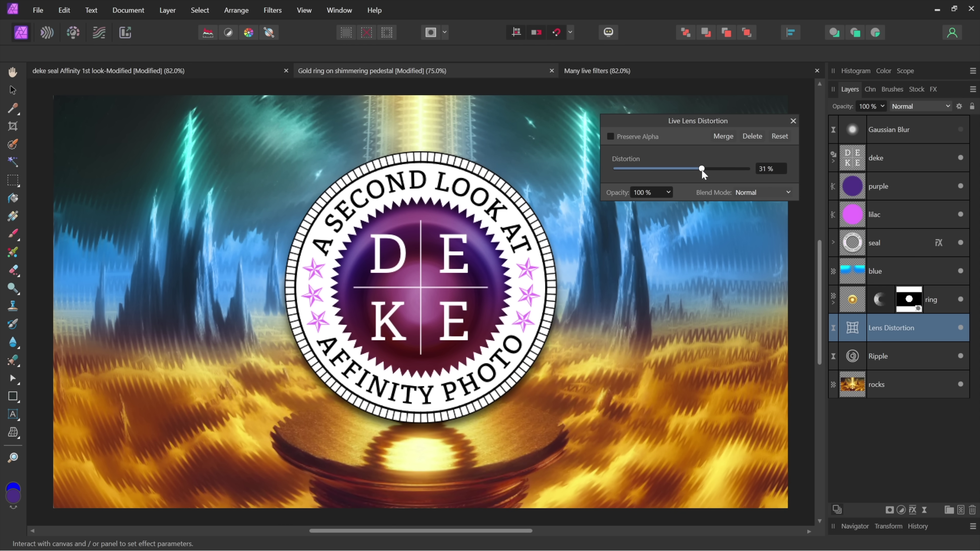
click(766, 169)
text(60)
key(Return)
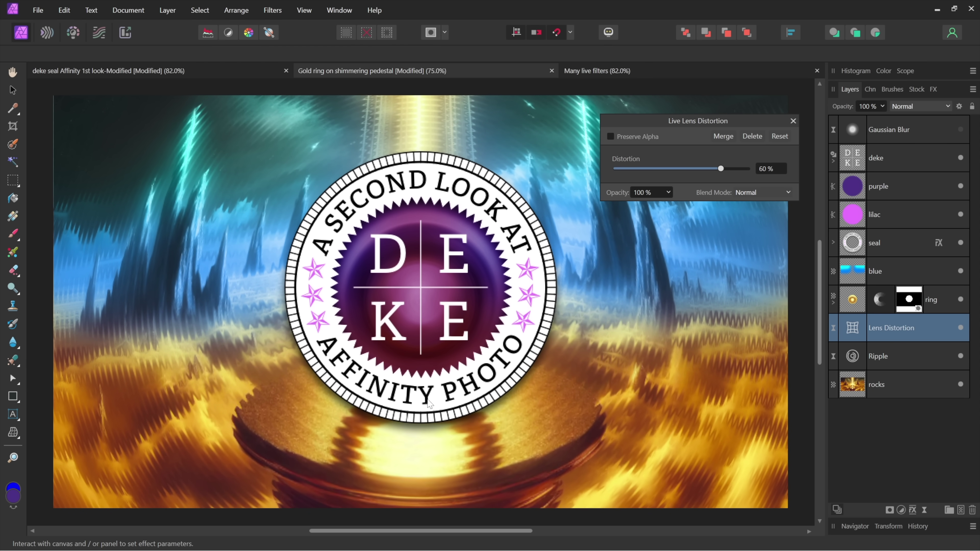
mouse_move(427, 380)
mouse_down()
mouse_move(425, 424)
mouse_move(501, 444)
mouse_move(630, 405)
mouse_move(635, 303)
mouse_move(494, 382)
mouse_move(419, 403)
mouse_move(430, 492)
mouse_move(415, 314)
mouse_move(420, 391)
mouse_up()
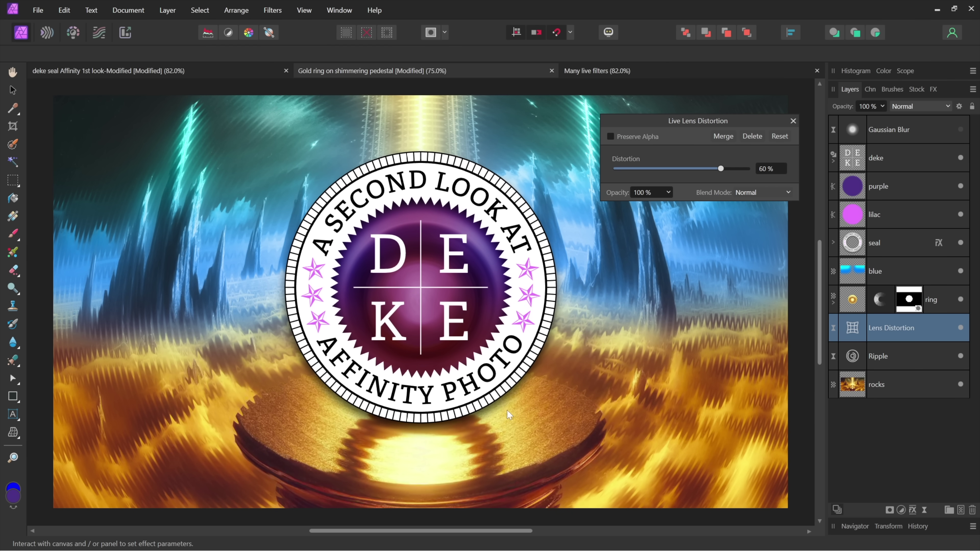
Step: Close the lens distortion settings, show Gaussian Blur again, and scrub History from original to all filters
click(792, 121)
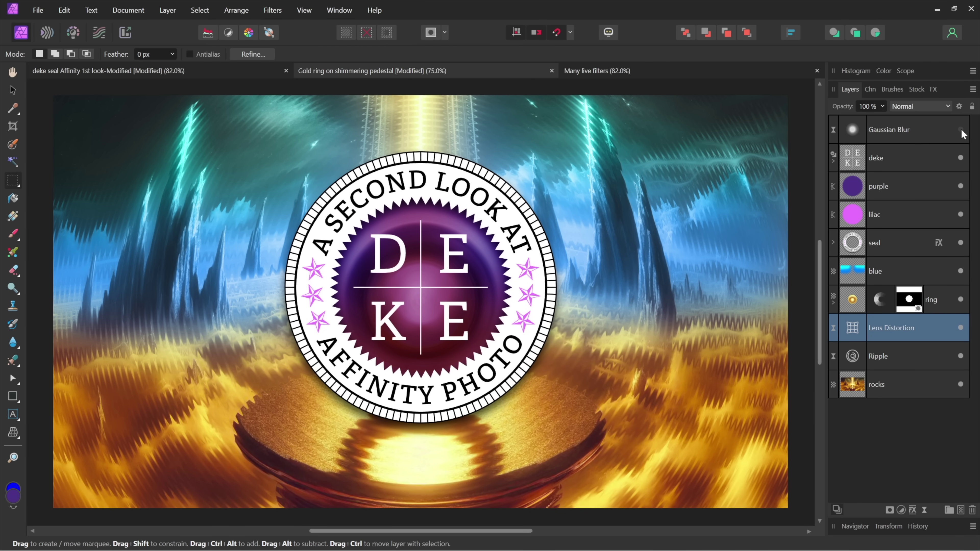
click(960, 129)
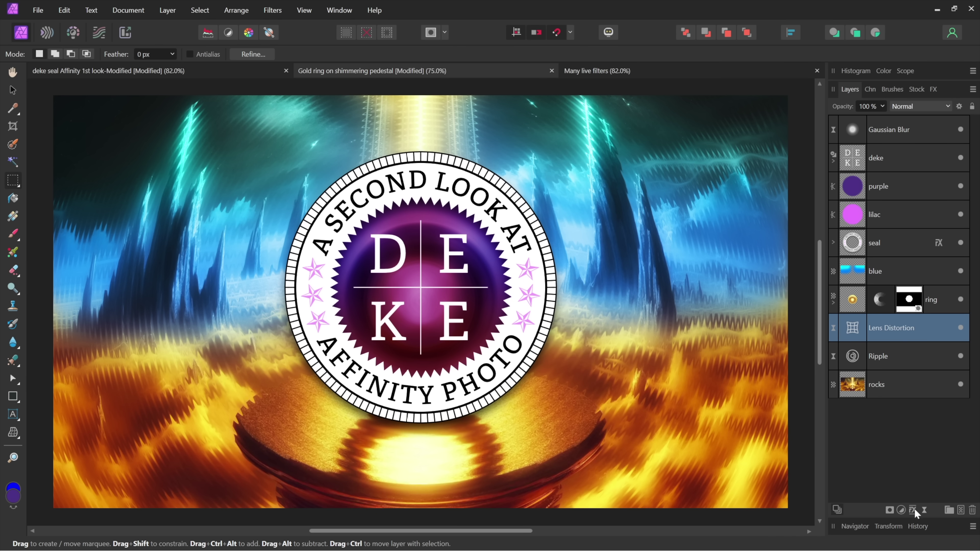
click(921, 526)
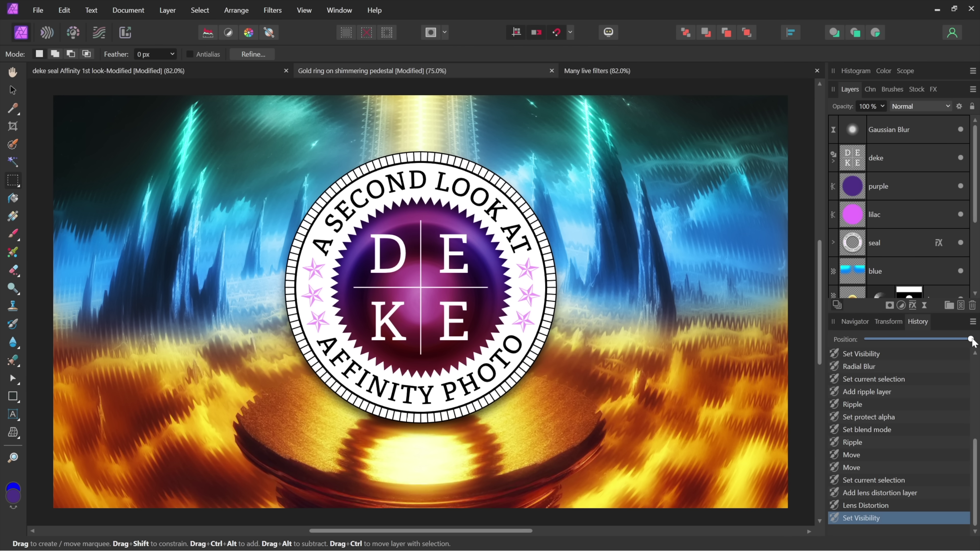
drag(971, 340, 830, 332)
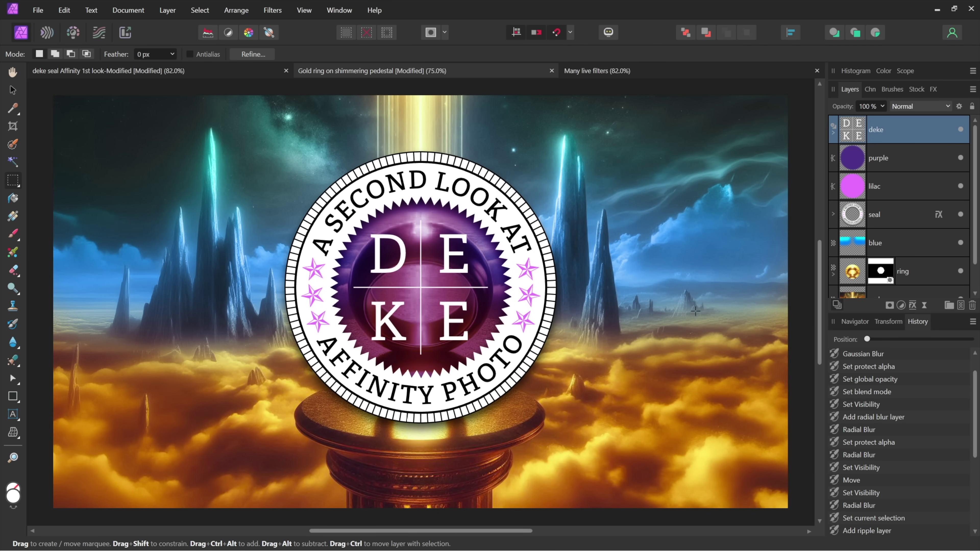
drag(867, 337, 971, 339)
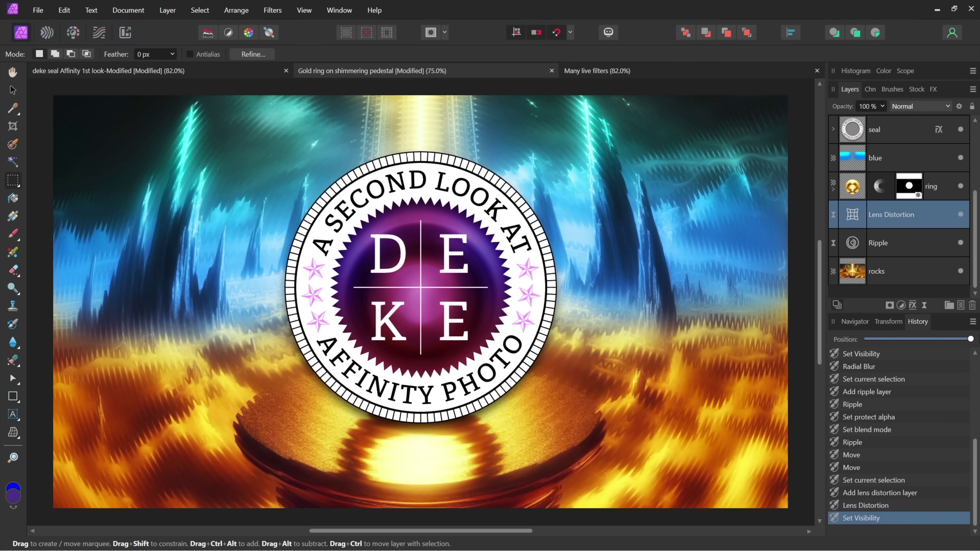